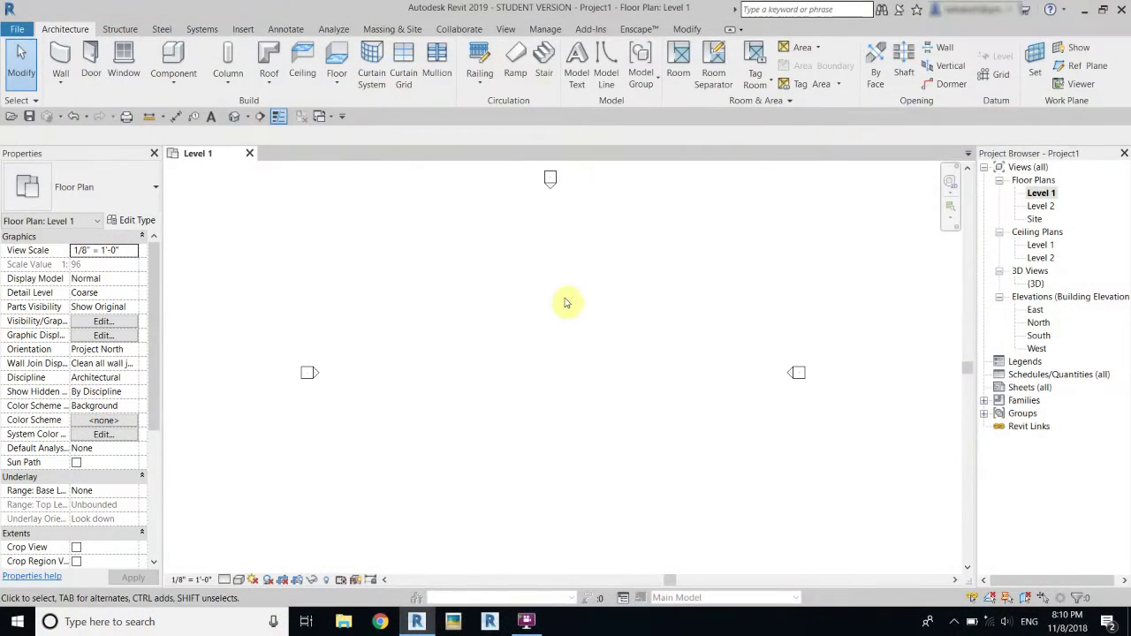
Sketch a rectangular boundary on Level 1 and finish it as an 84' × 32' floor
middle_drag(565, 245, 522, 301)
click(337, 73)
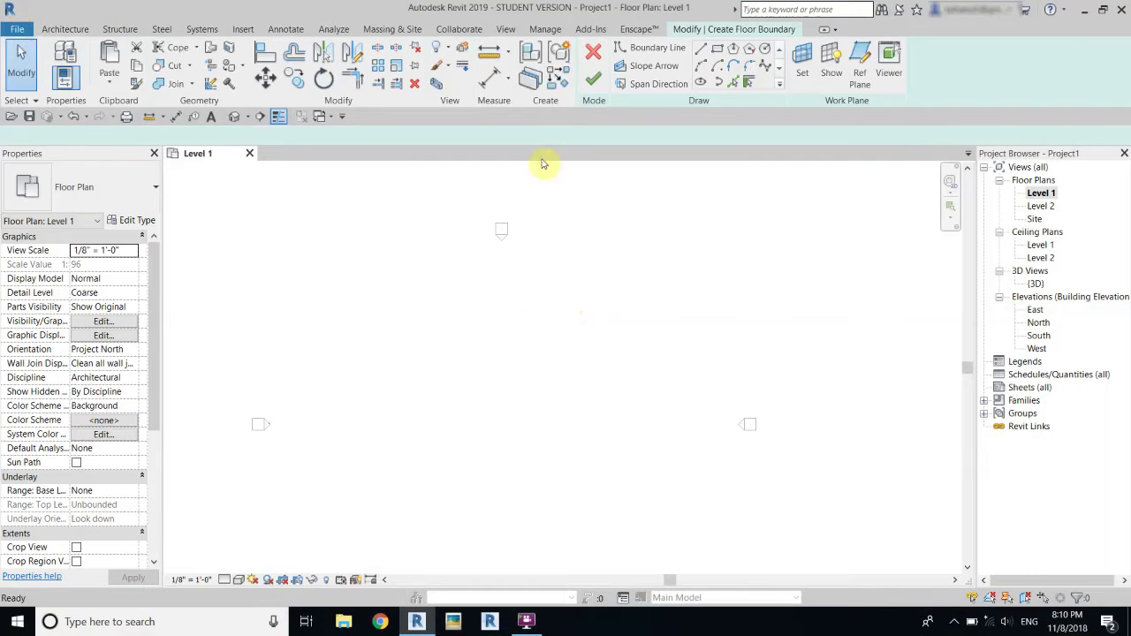
click(716, 47)
click(393, 338)
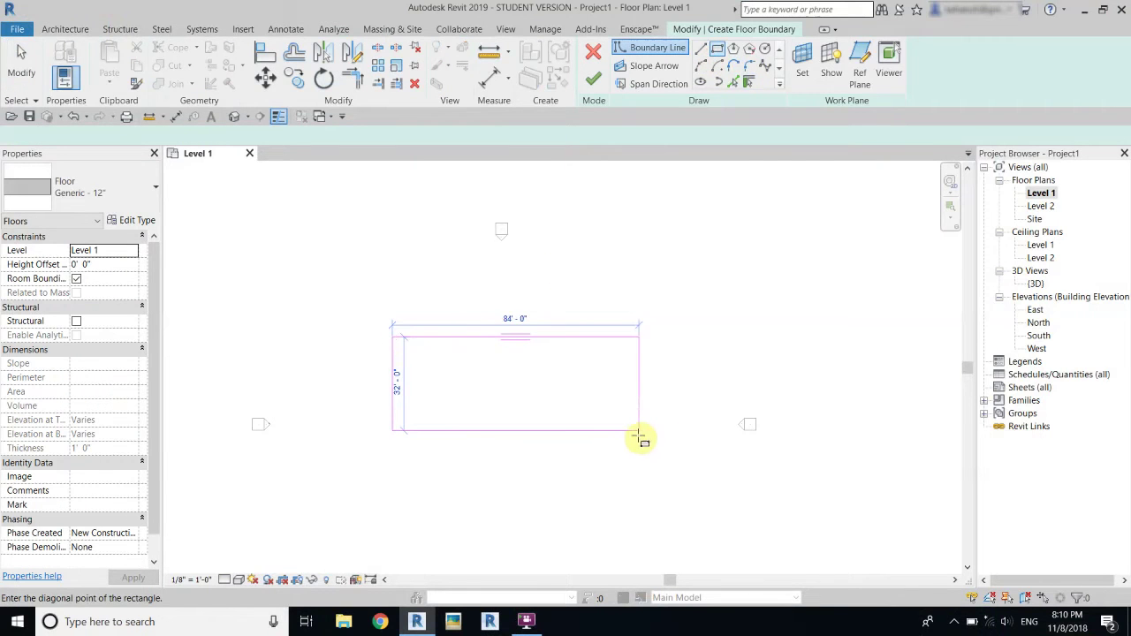
click(557, 432)
right_click(645, 210)
right_click(696, 241)
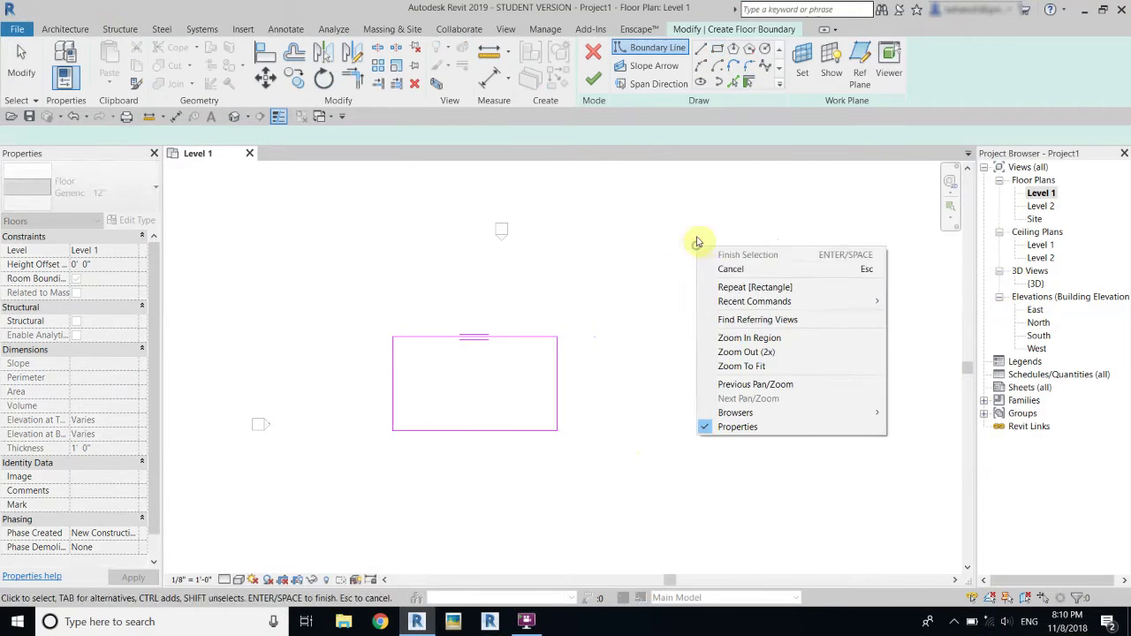
click(726, 261)
right_click(717, 265)
click(730, 281)
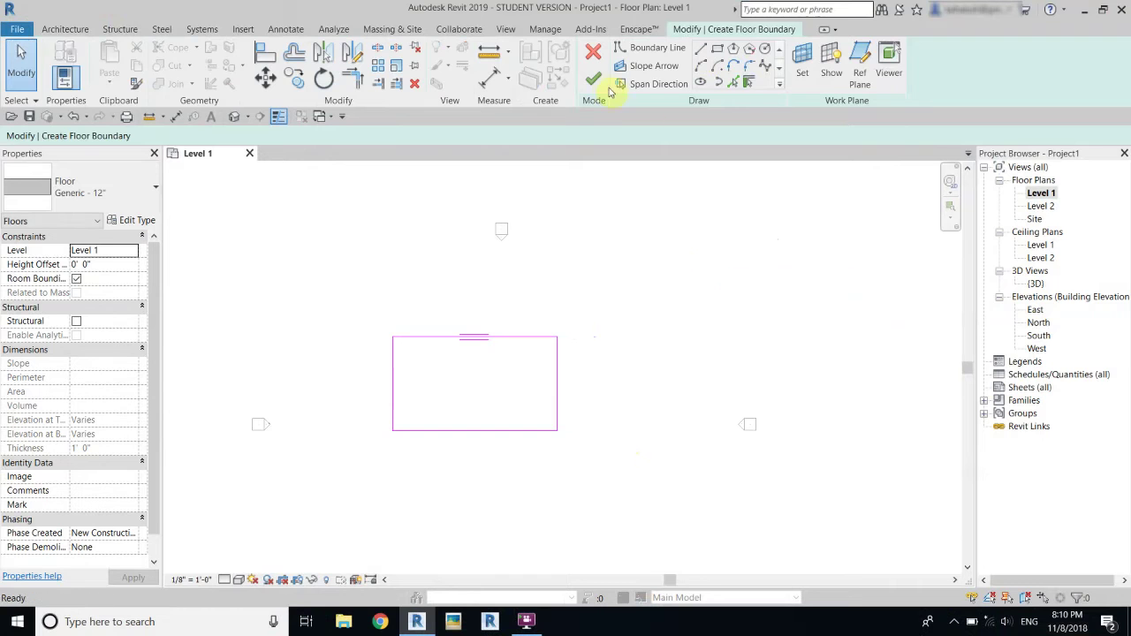
click(598, 81)
Switch to the {3D} view and frame the new floor slab
click(234, 115)
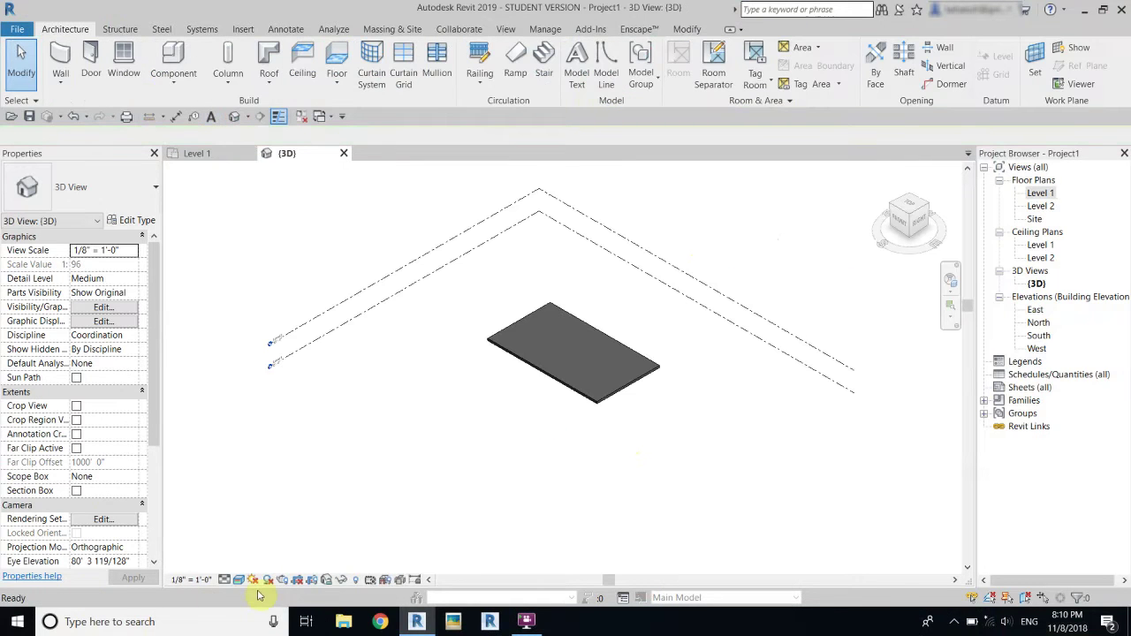
scroll(566, 380, up, 5)
mouse_move(798, 343)
middle_down()
mouse_move(555, 298)
mouse_move(463, 368)
middle_up()
middle_drag(429, 278, 455, 321)
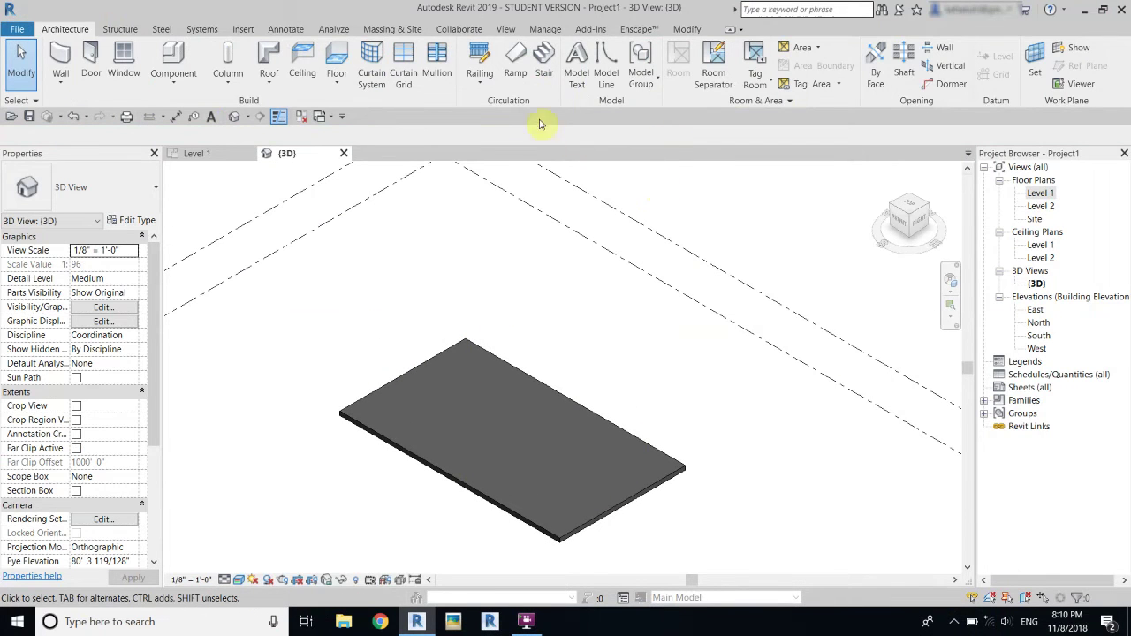
Load Grass Array.rfa and Grass.rfa from the Desktop with Insert > Load Family
click(243, 30)
click(530, 63)
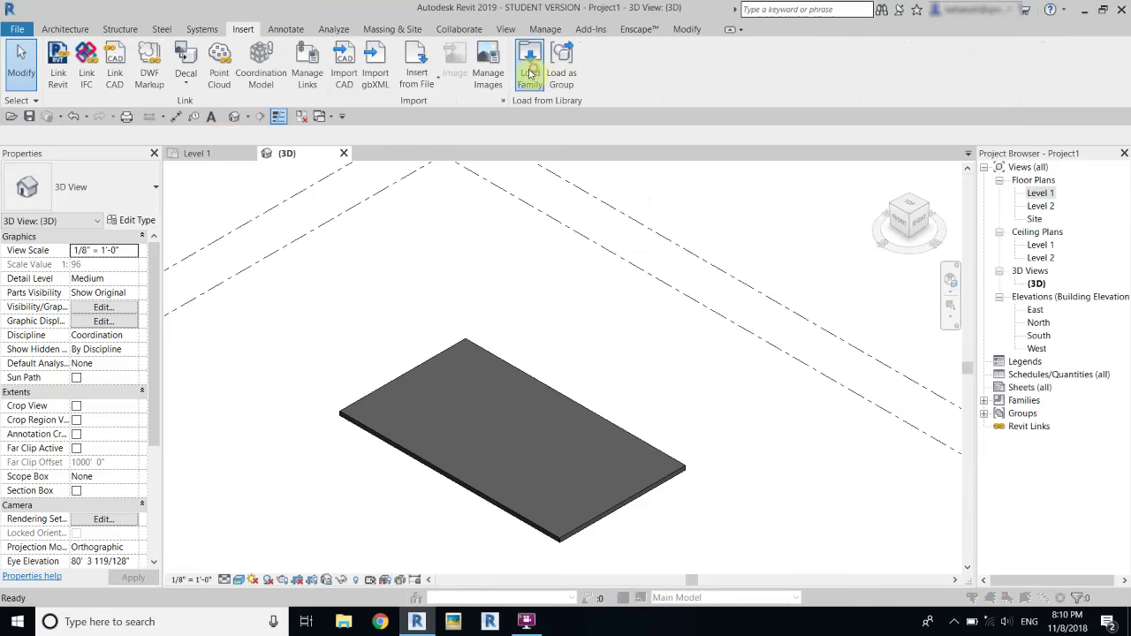
drag(389, 261, 167, 216)
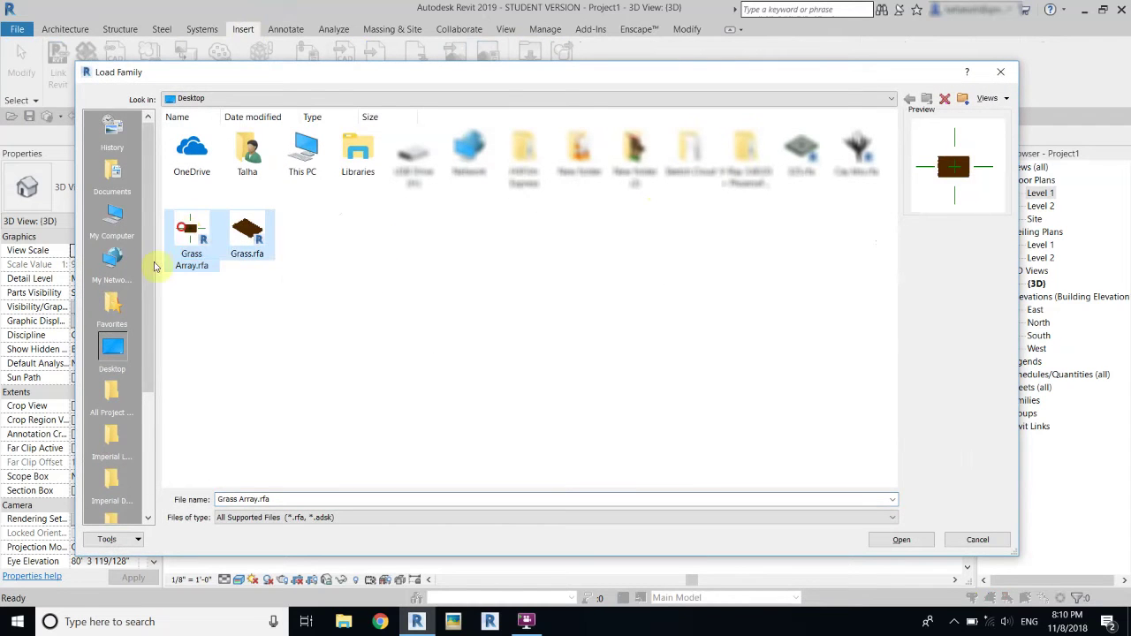
drag(368, 336, 160, 215)
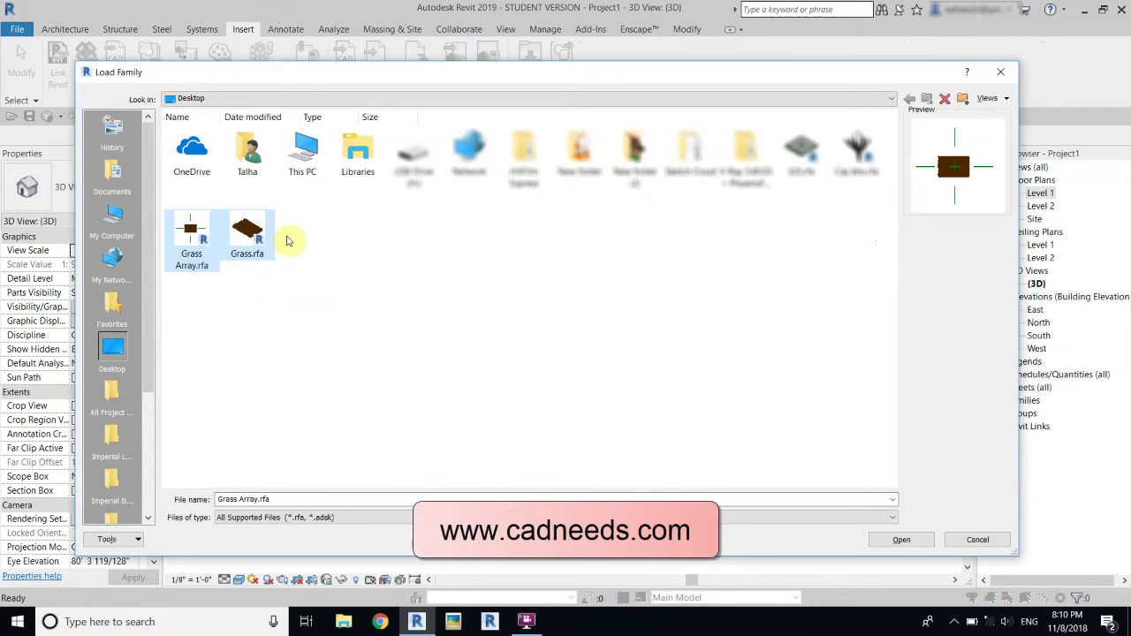
click(352, 273)
drag(323, 303, 160, 238)
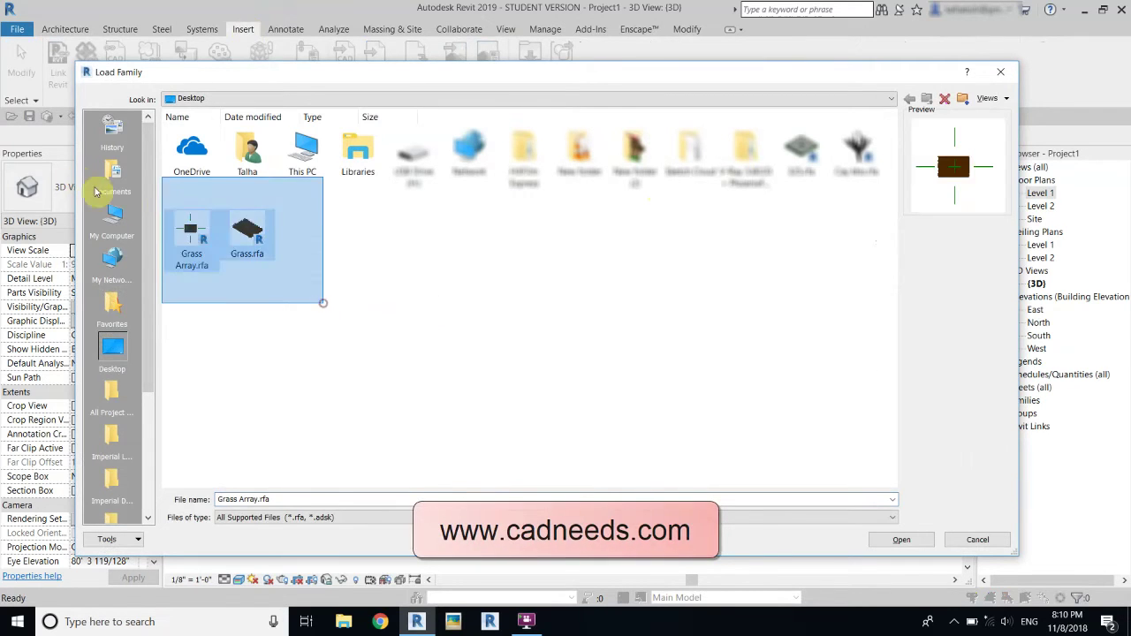
click(902, 540)
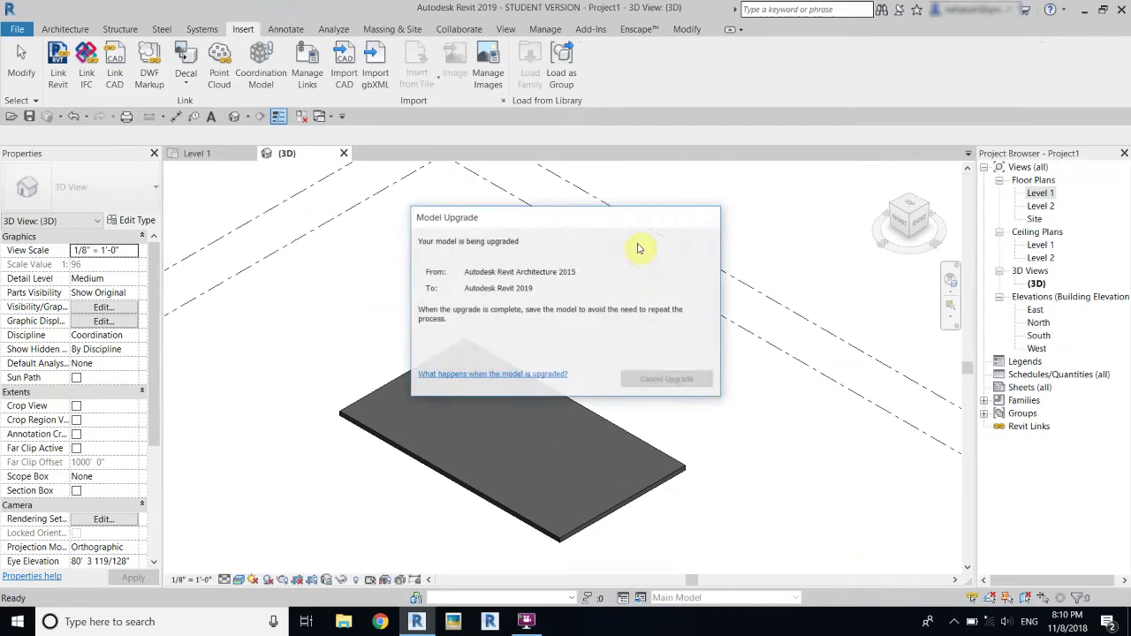
Open the Level 1 plan and start placing a Component of the Grass type
double_click(1040, 194)
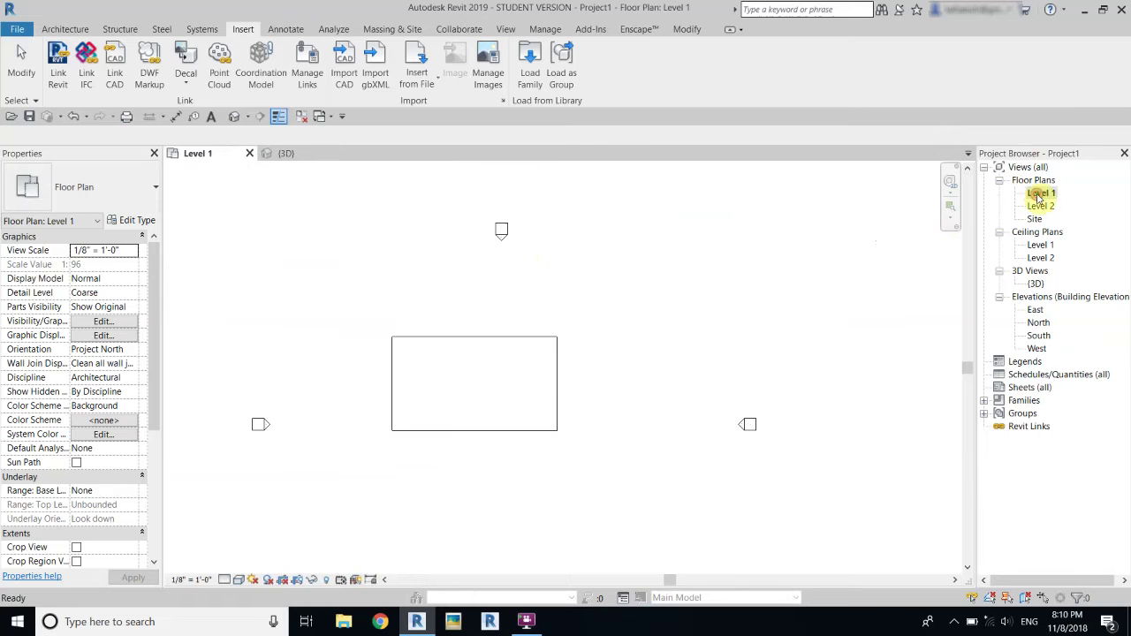
scroll(433, 387, up, 2)
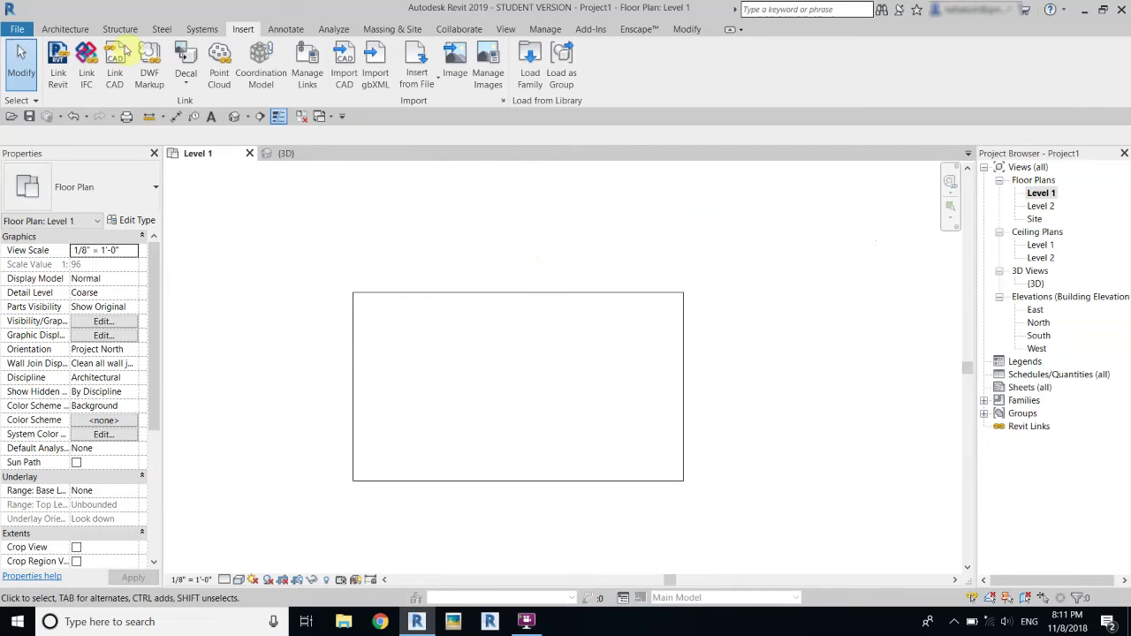
click(64, 30)
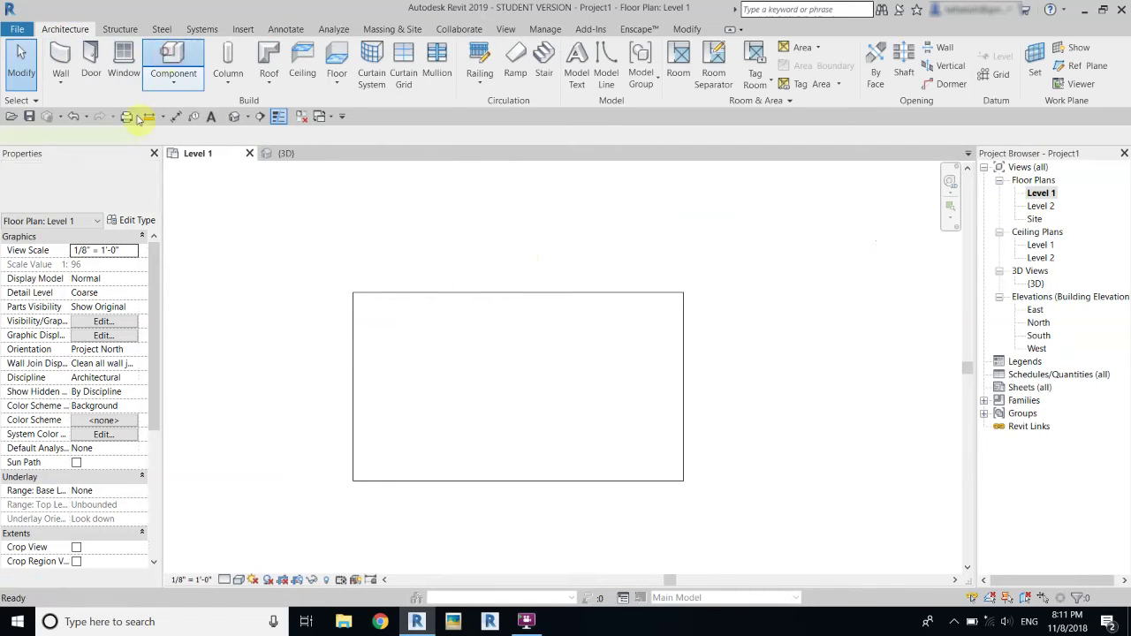
click(62, 188)
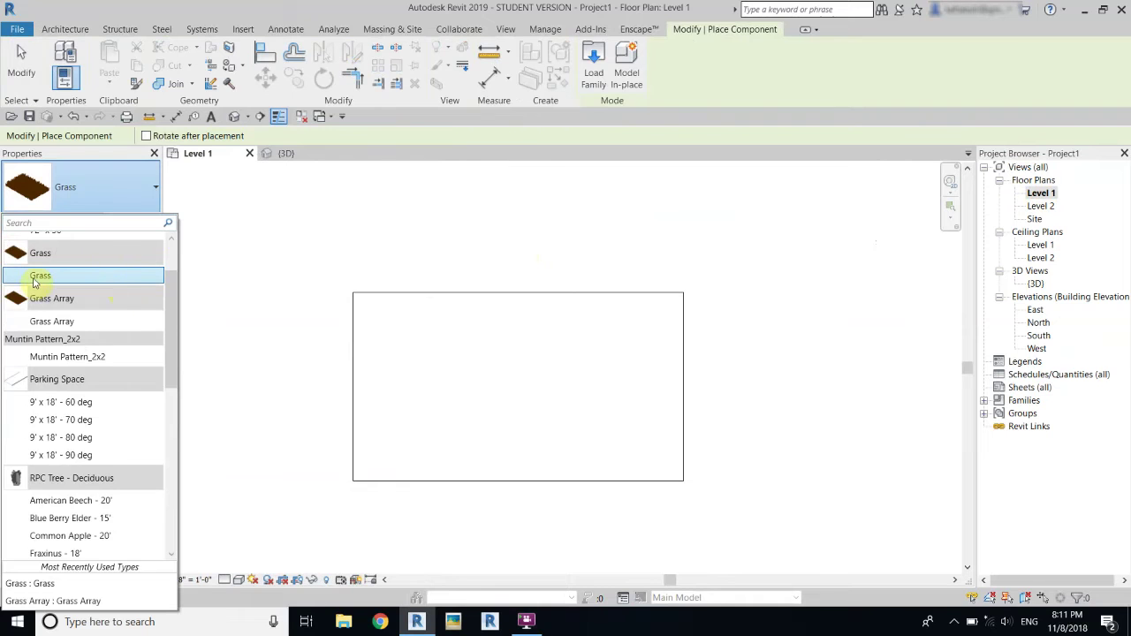
click(36, 276)
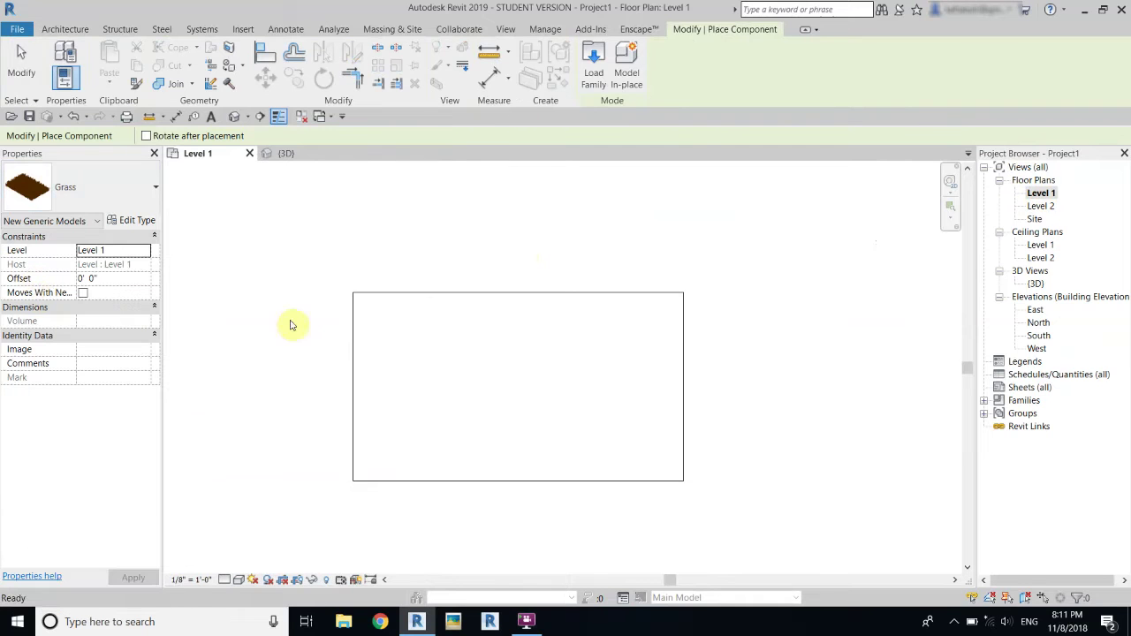
Place three Grass pieces in a T shape inside the floor
click(392, 328)
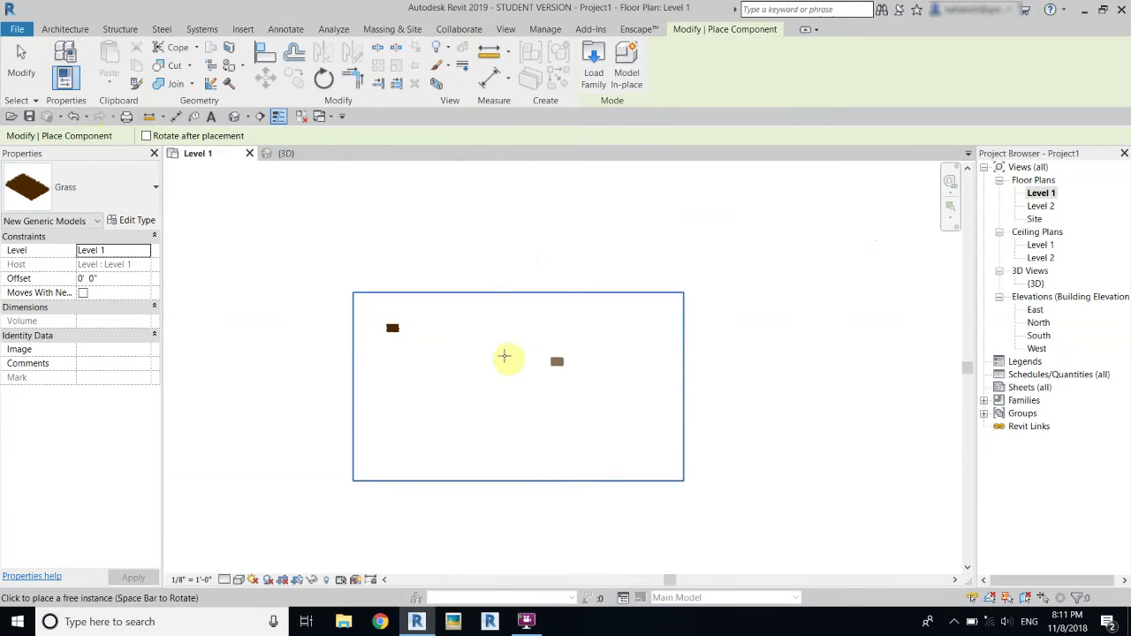
scroll(409, 328, up, 2)
scroll(405, 330, up, 1)
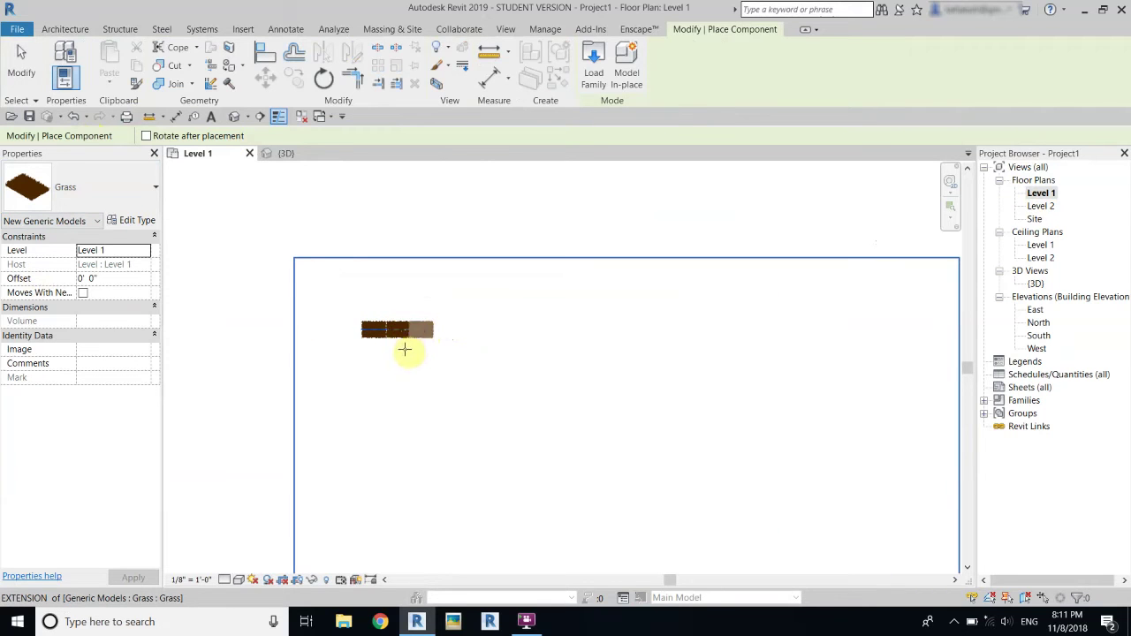
click(403, 347)
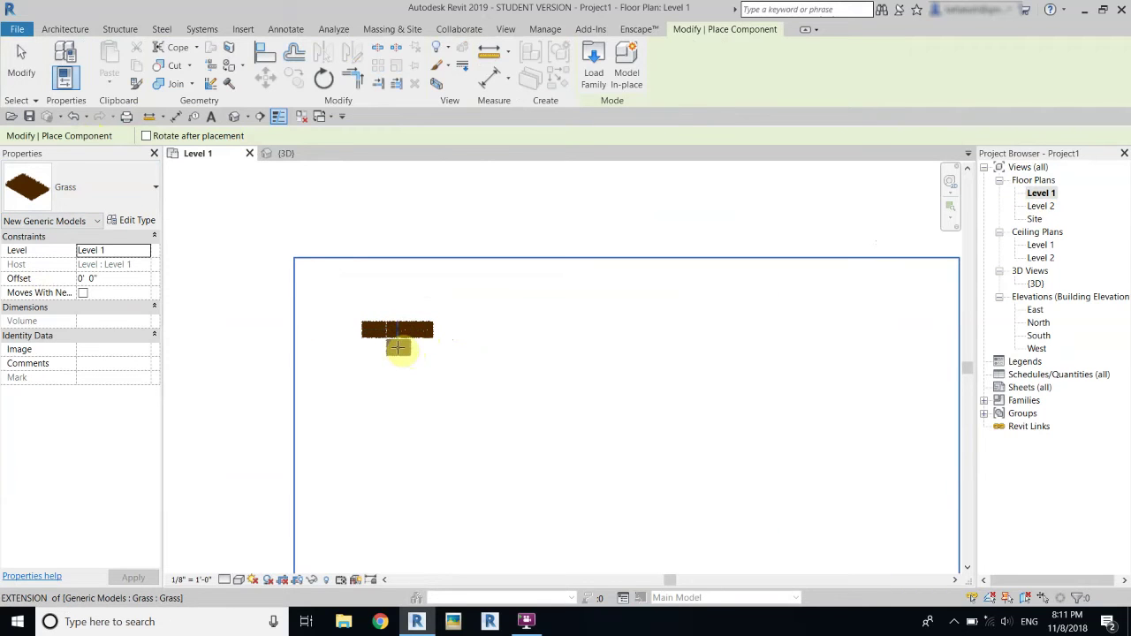
click(393, 392)
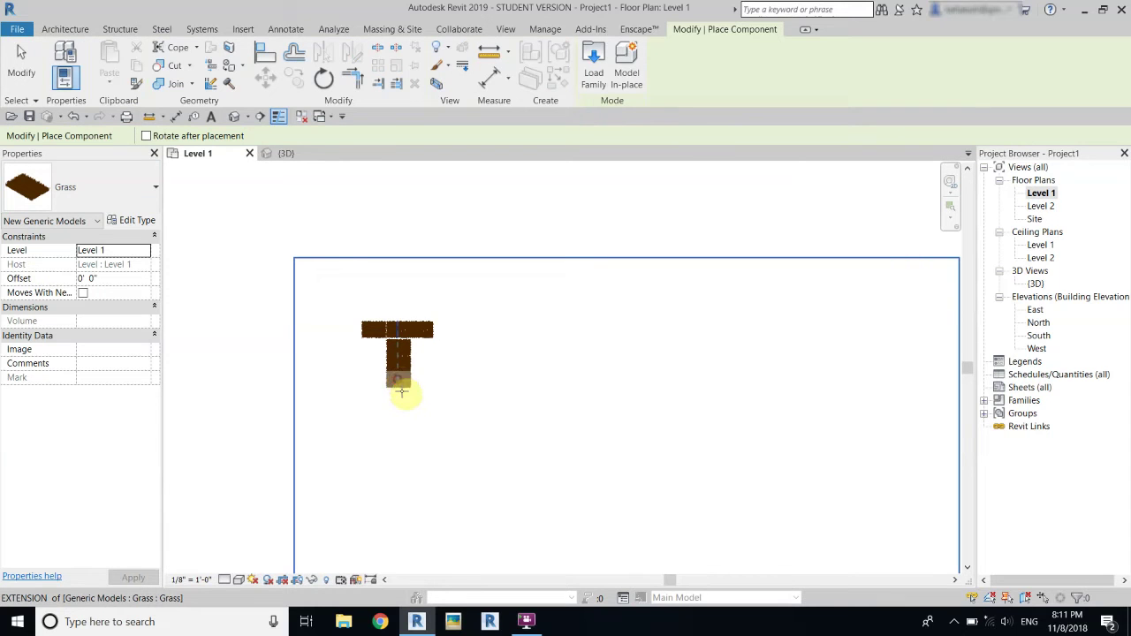
right_click(532, 332)
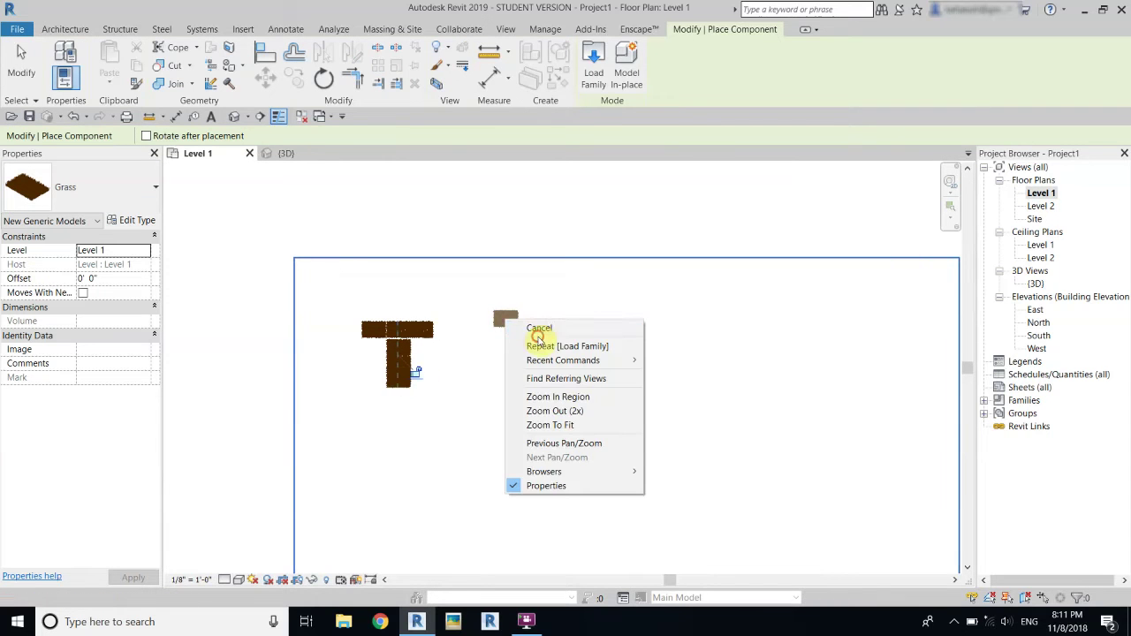
right_click(543, 333)
Cancel placement and delete the T-shaped Grass pieces
click(573, 347)
drag(209, 256, 520, 409)
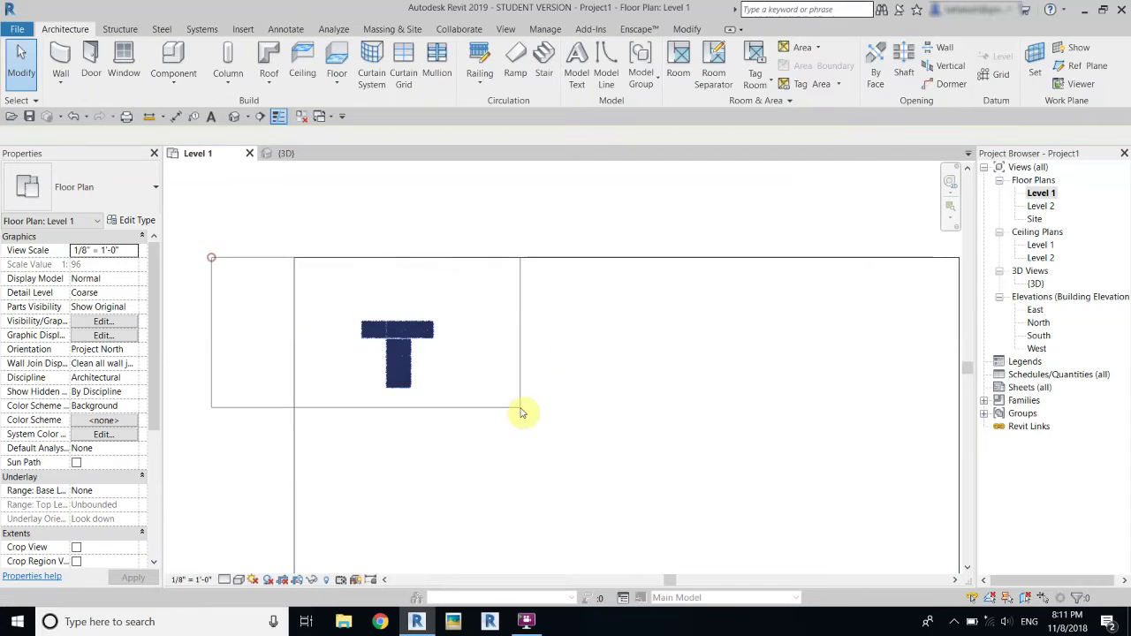
click(415, 84)
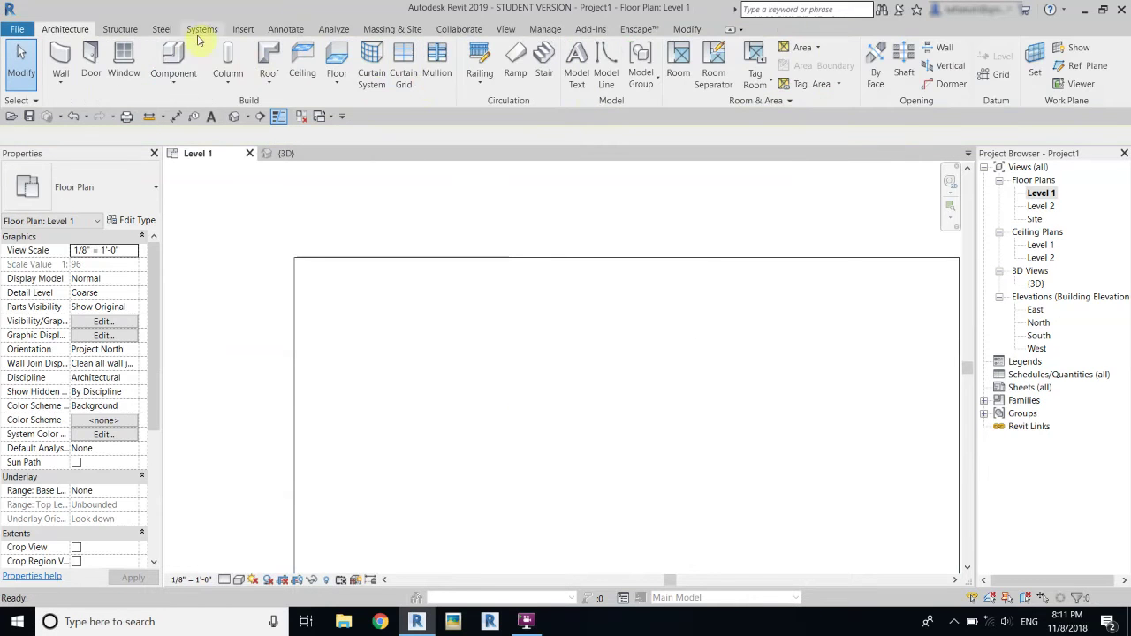
Place one Grass Array at the floor's top-left corner, then exit Place Component
click(172, 50)
click(83, 184)
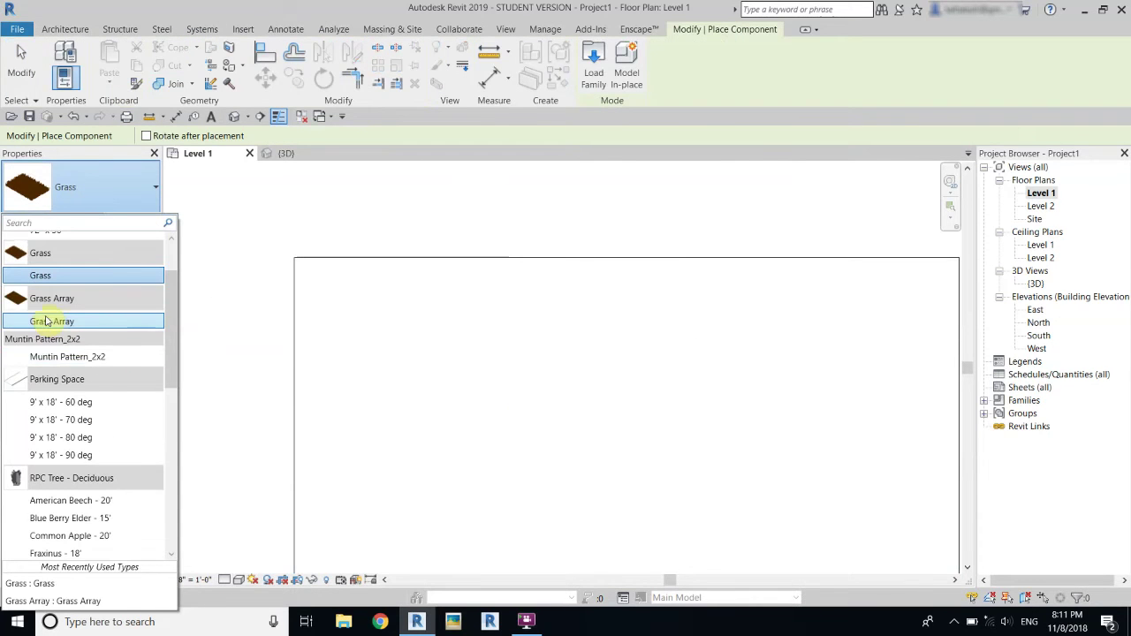
mouse_move(83, 322)
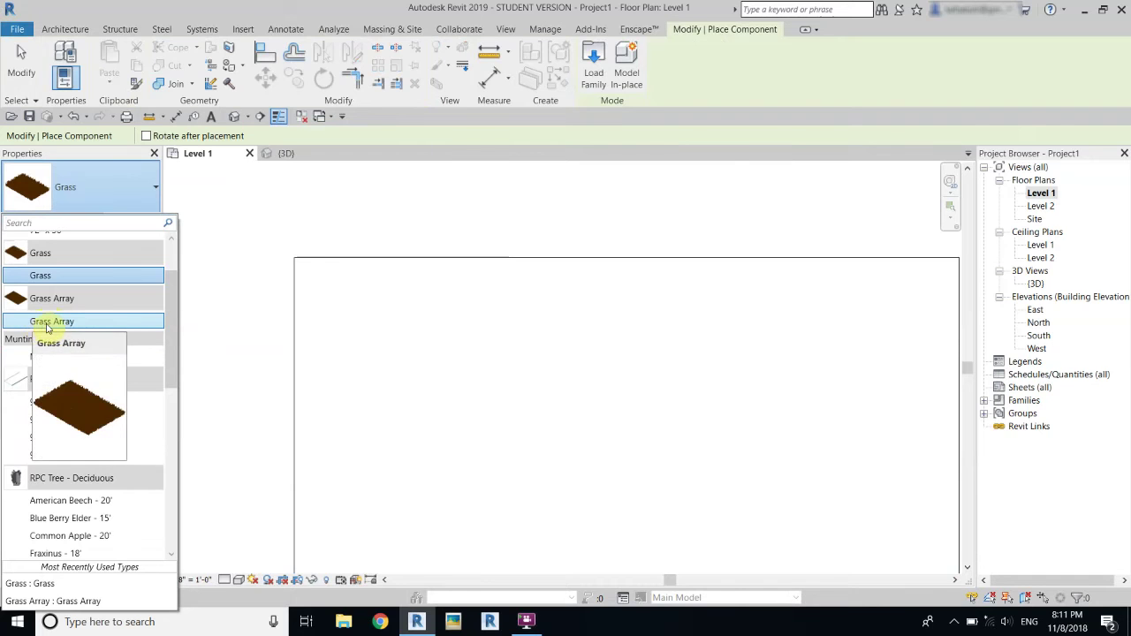
click(38, 321)
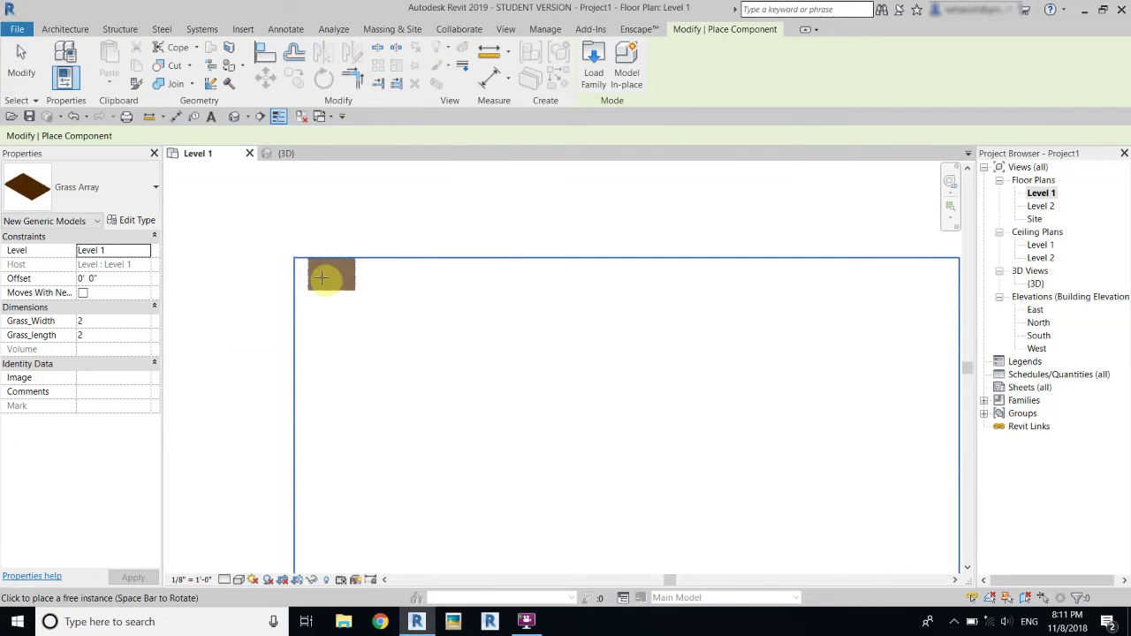
click(319, 275)
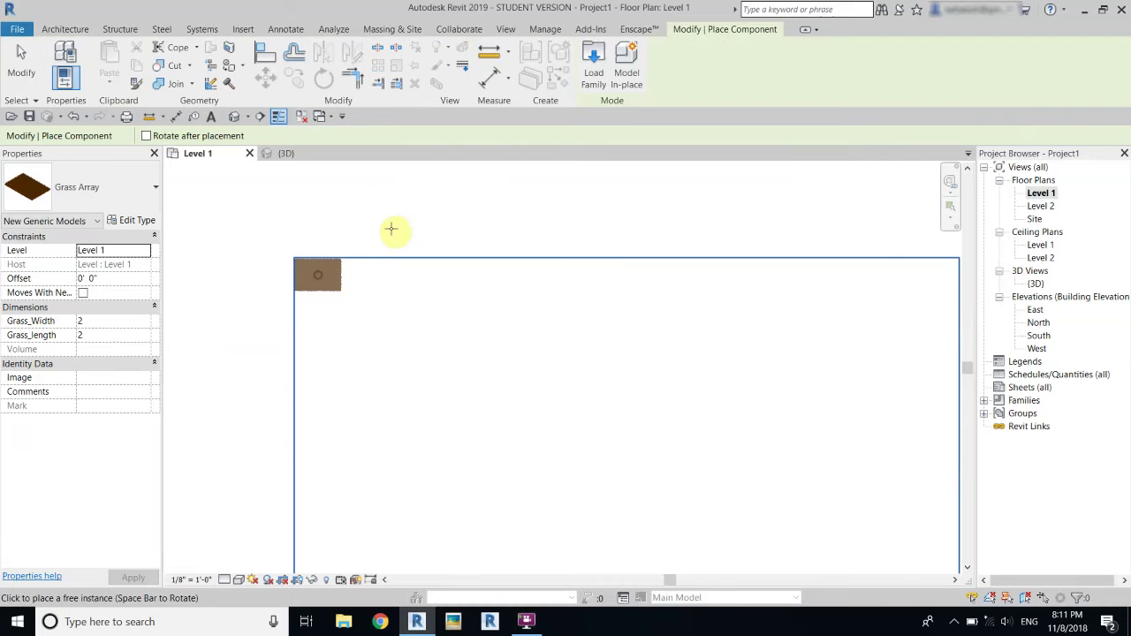
right_click(408, 216)
click(442, 225)
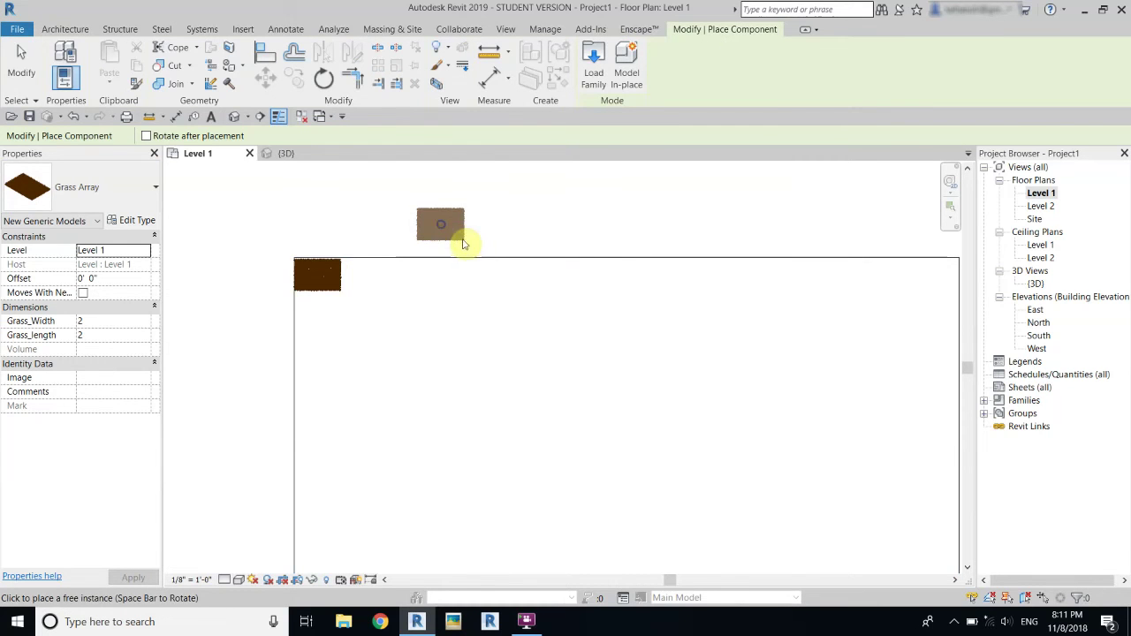
right_click(439, 225)
click(457, 232)
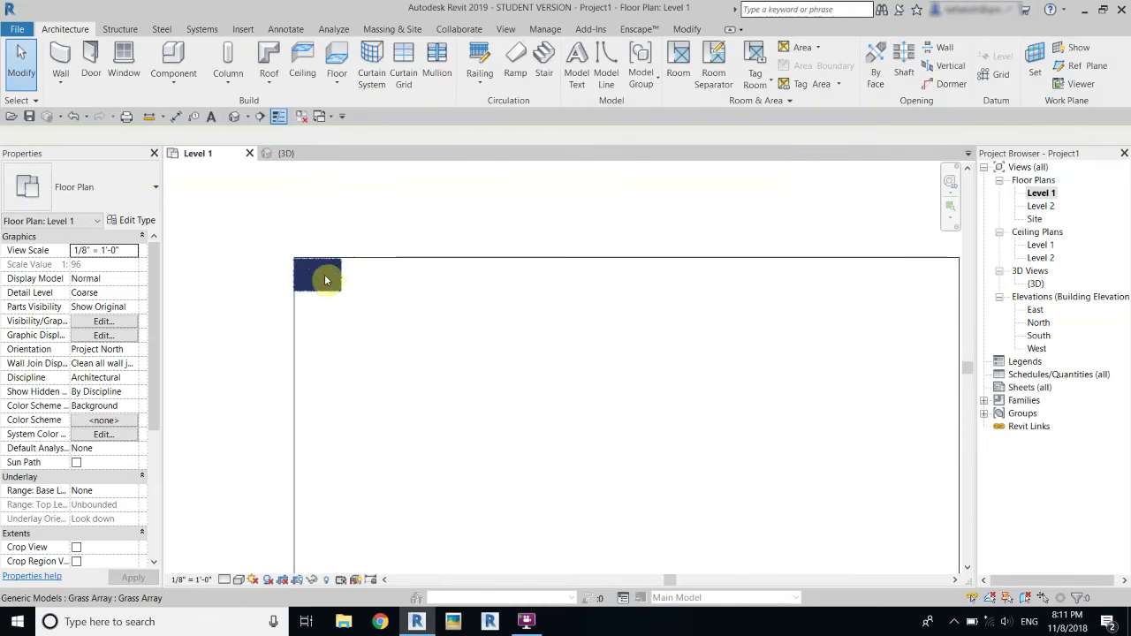
Set the Grass Array's Grass_Width and Grass_length to 15 in Properties, then deselect it
click(325, 280)
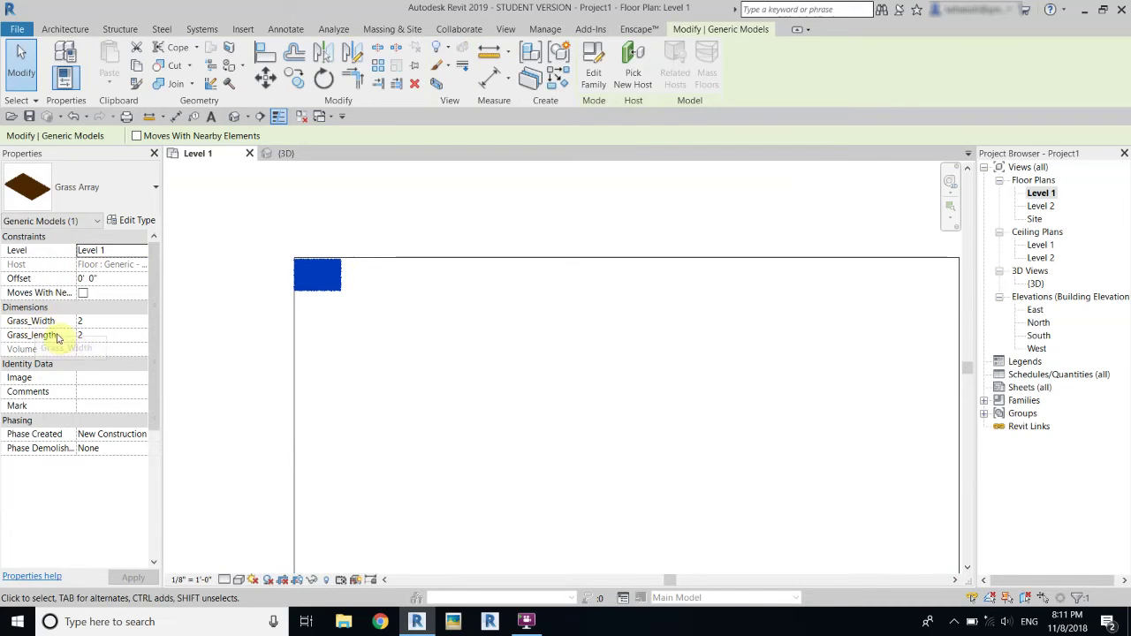
click(108, 323)
text(15)
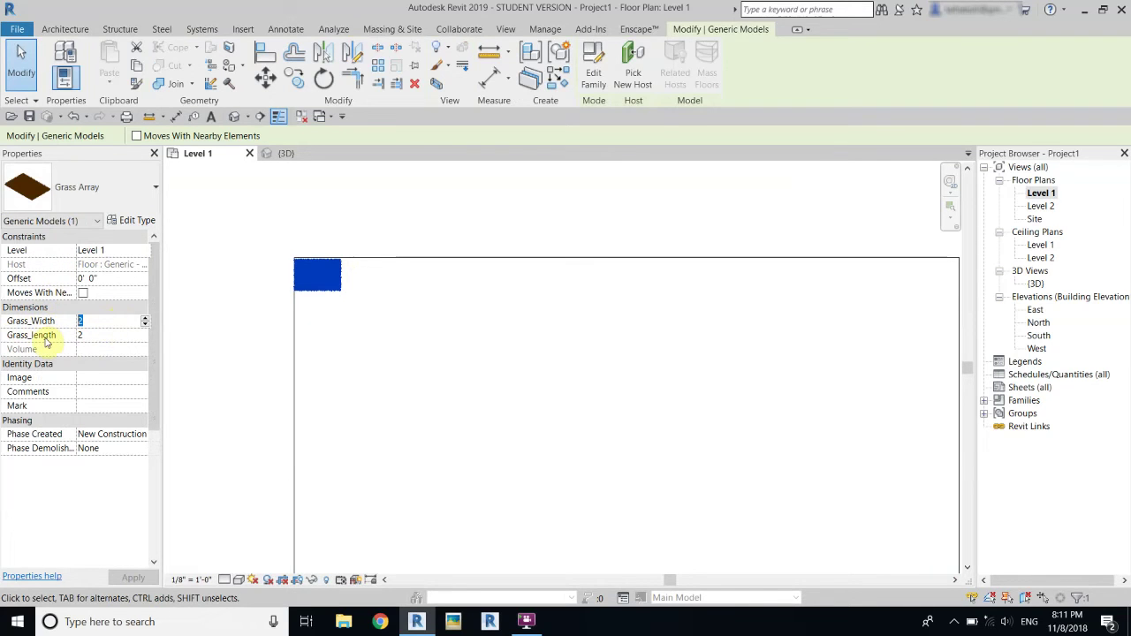
click(108, 345)
text(15)
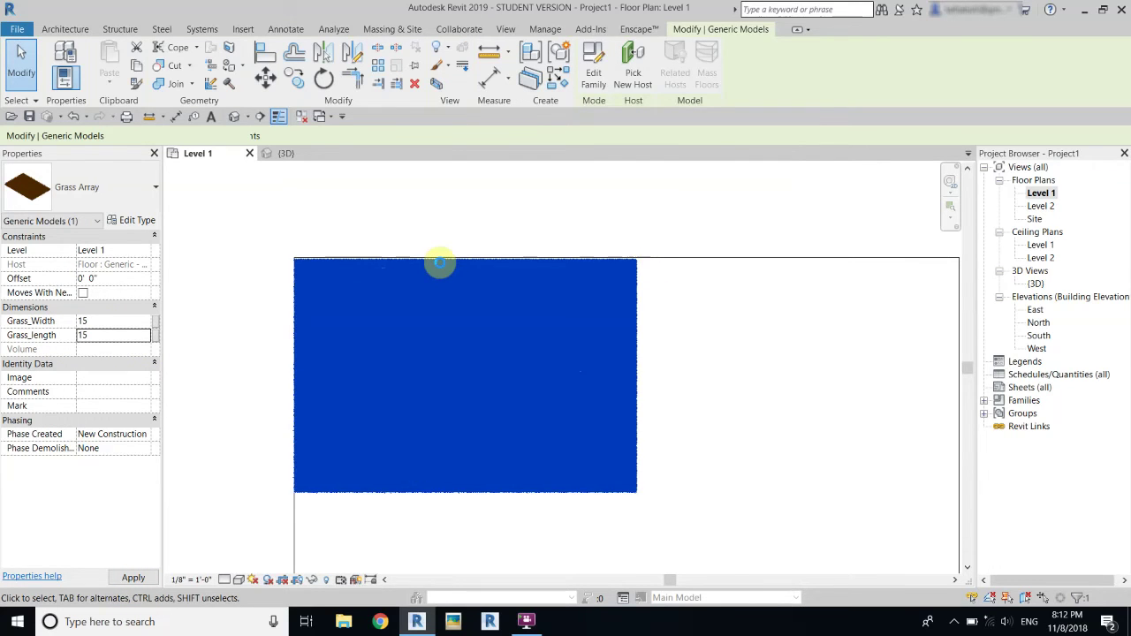
click(352, 209)
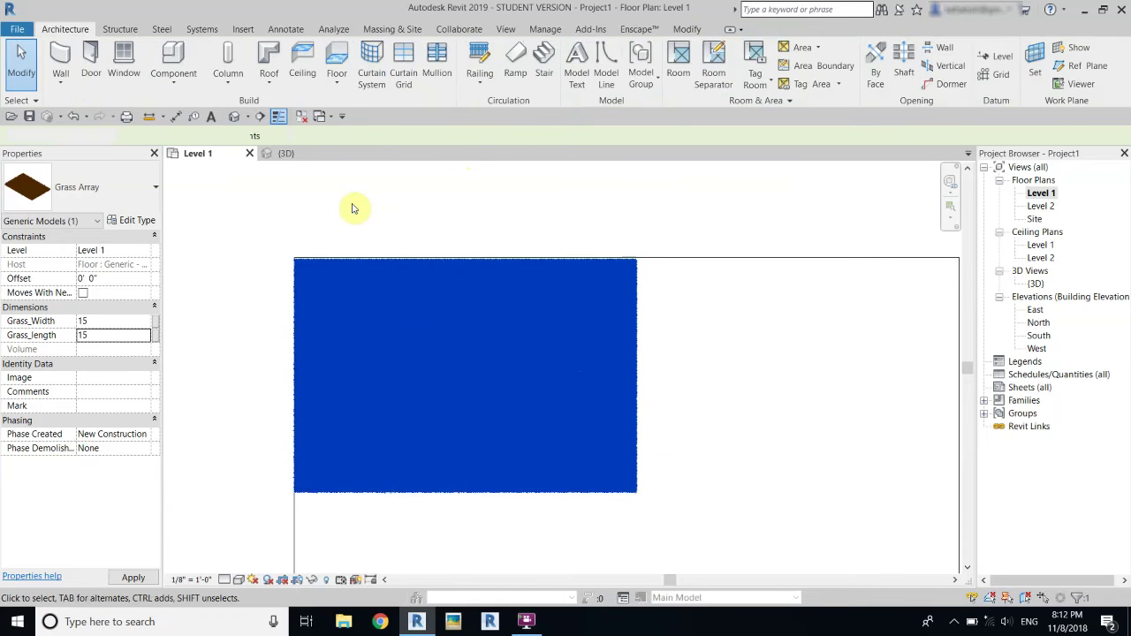
Switch to the {3D} view, zoom in, and change the visual style
click(234, 115)
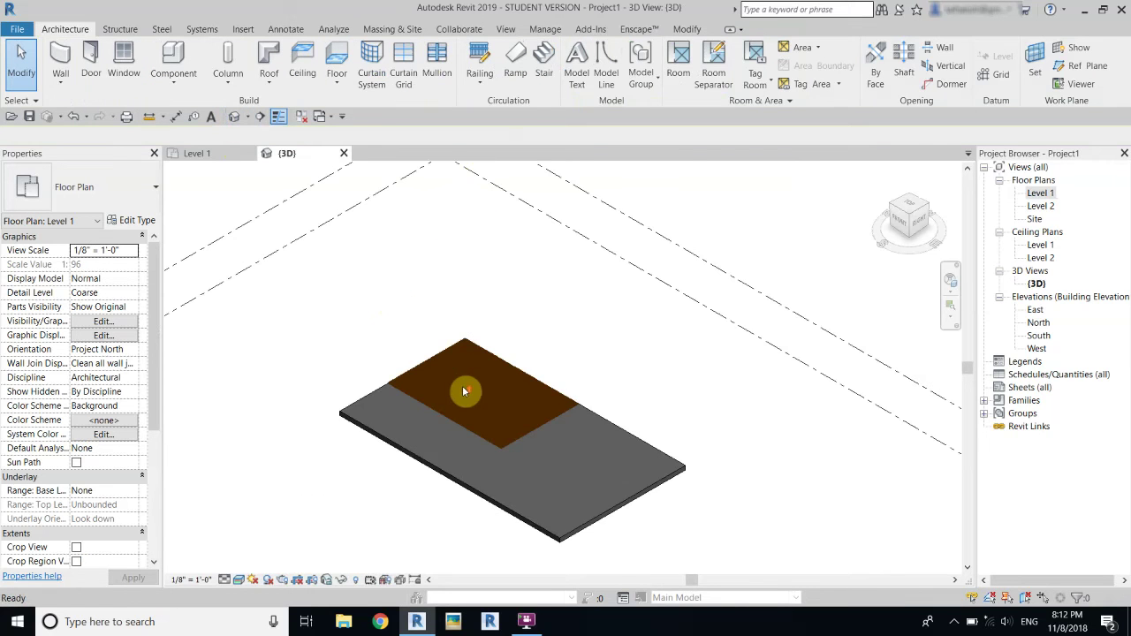
scroll(464, 392, up, 2)
scroll(525, 378, up, 3)
scroll(606, 383, up, 3)
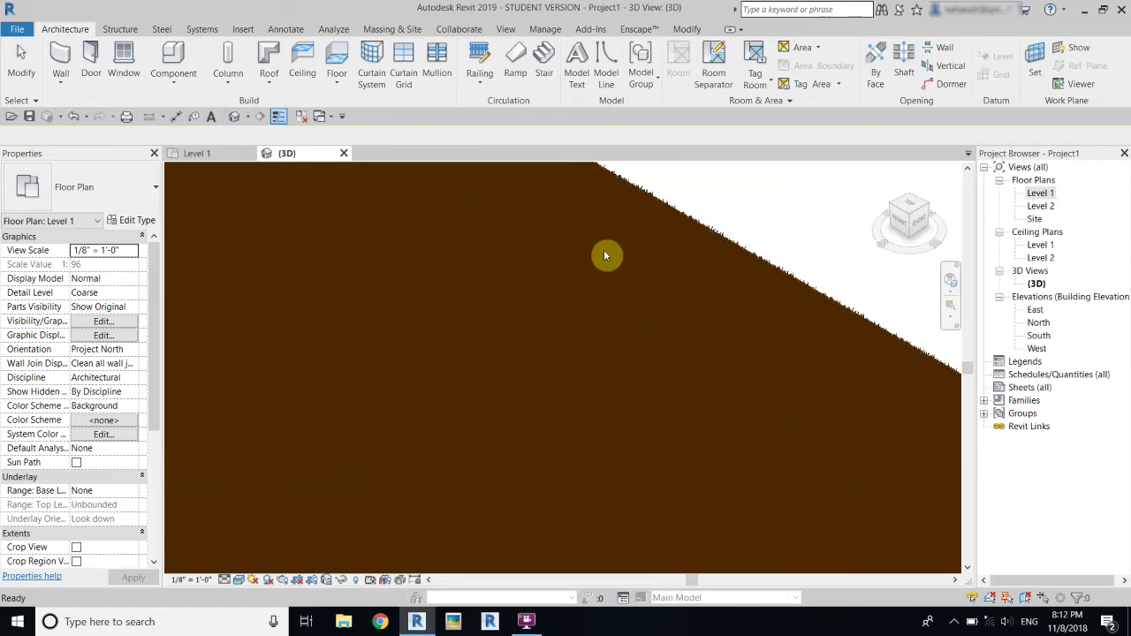
click(237, 579)
click(265, 508)
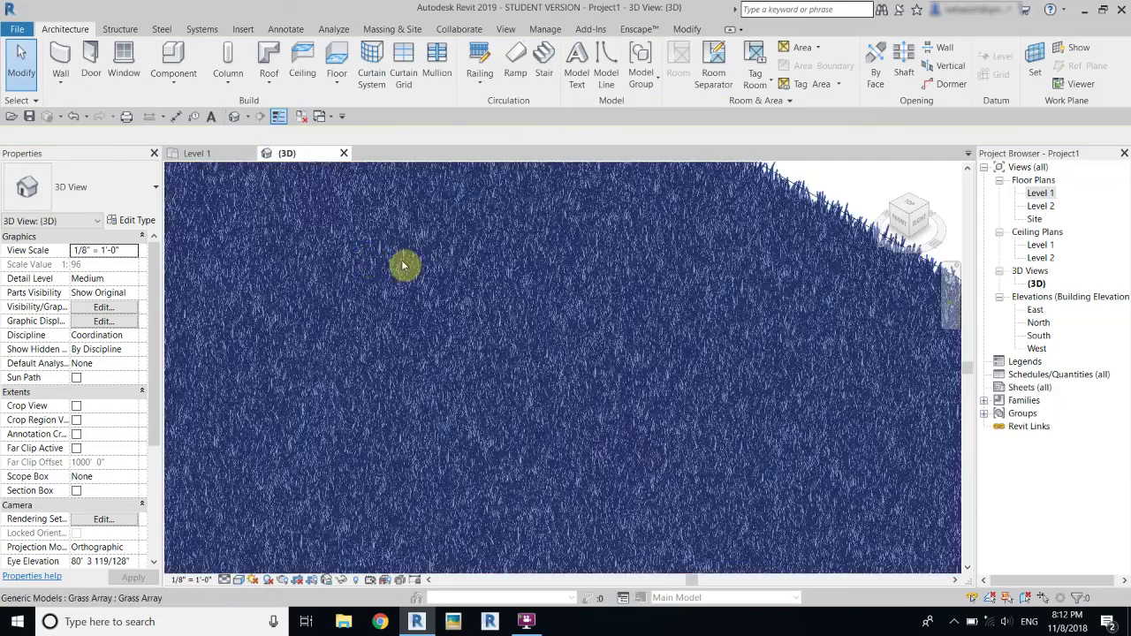
Pan close over the dense grass blades and select the Grass Array
mouse_move(404, 262)
middle_down()
mouse_move(588, 396)
mouse_move(642, 402)
middle_up()
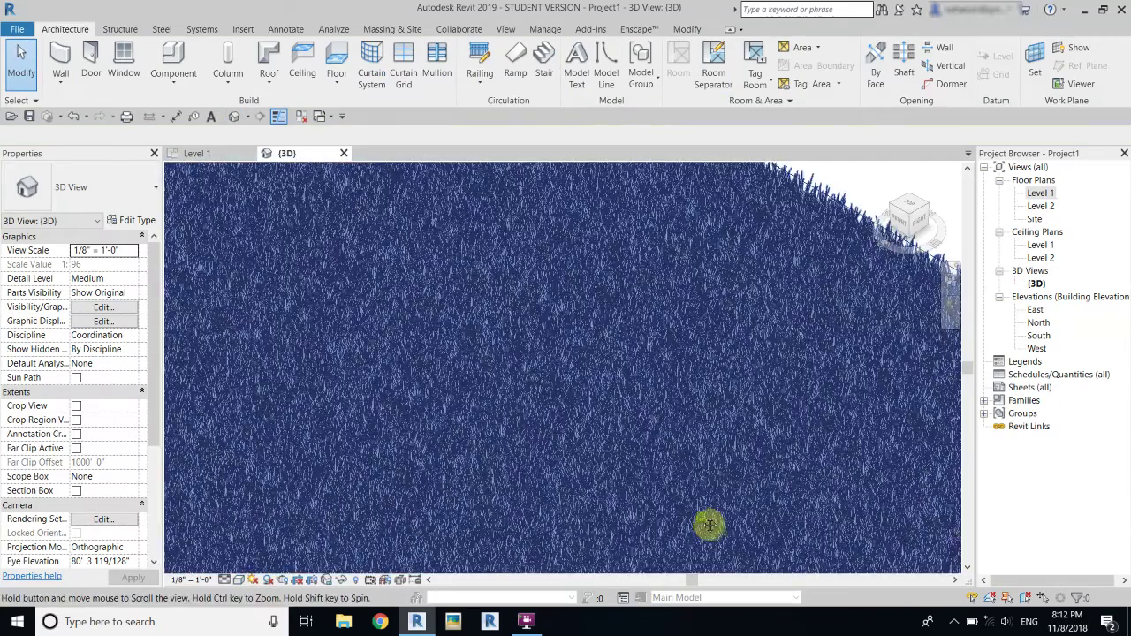
middle_drag(707, 523, 303, 371)
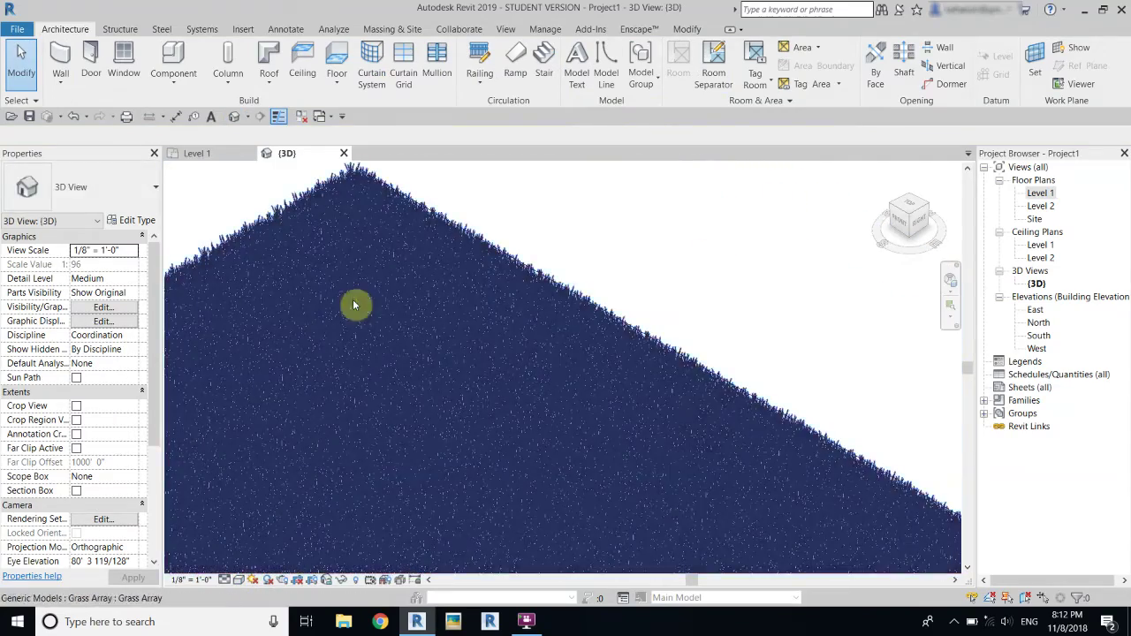
mouse_move(354, 306)
middle_down()
mouse_move(762, 363)
mouse_move(409, 303)
mouse_move(310, 331)
middle_up()
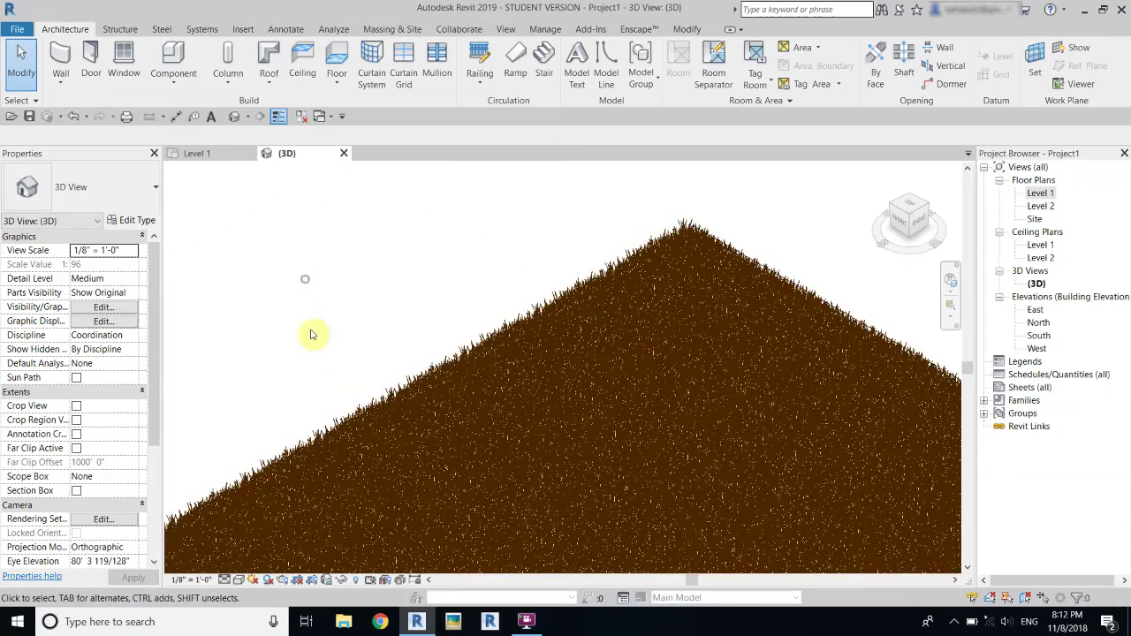
mouse_move(391, 273)
middle_down()
mouse_move(745, 366)
mouse_move(543, 374)
middle_up()
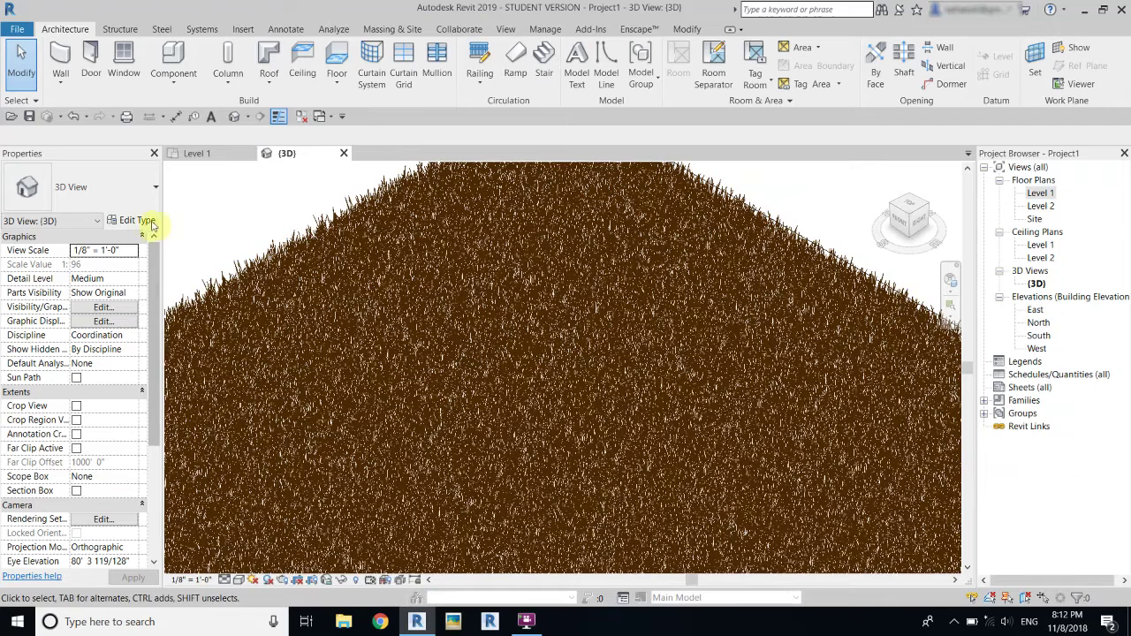
click(376, 283)
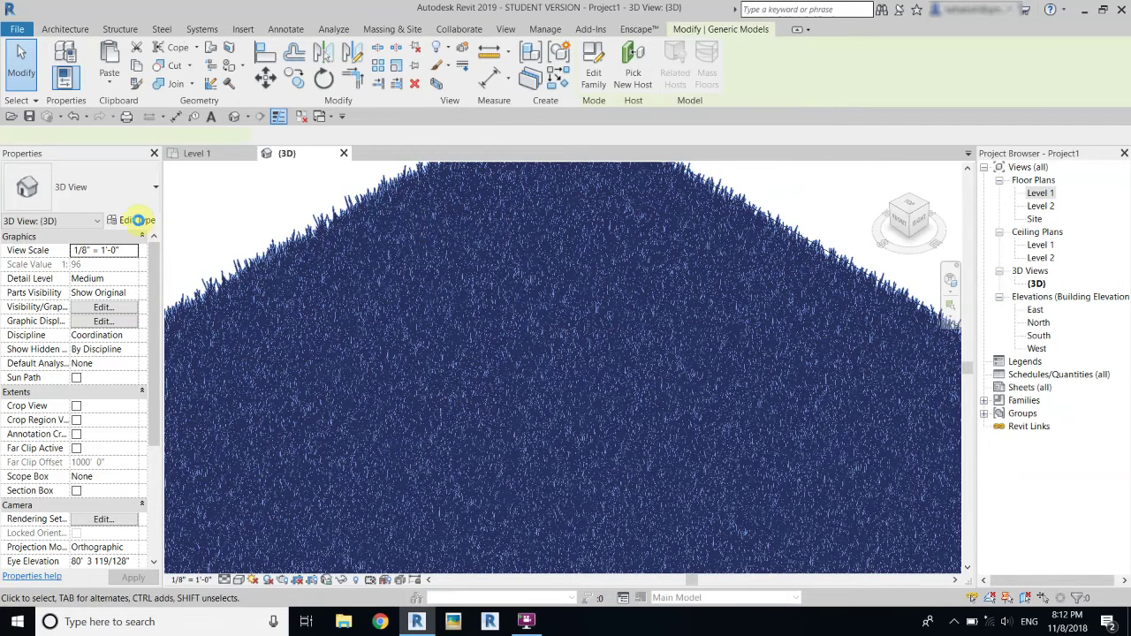
Change the Grass_Family material's appearance colour to purple (RGB 79 21 149) via Edit Type
click(463, 288)
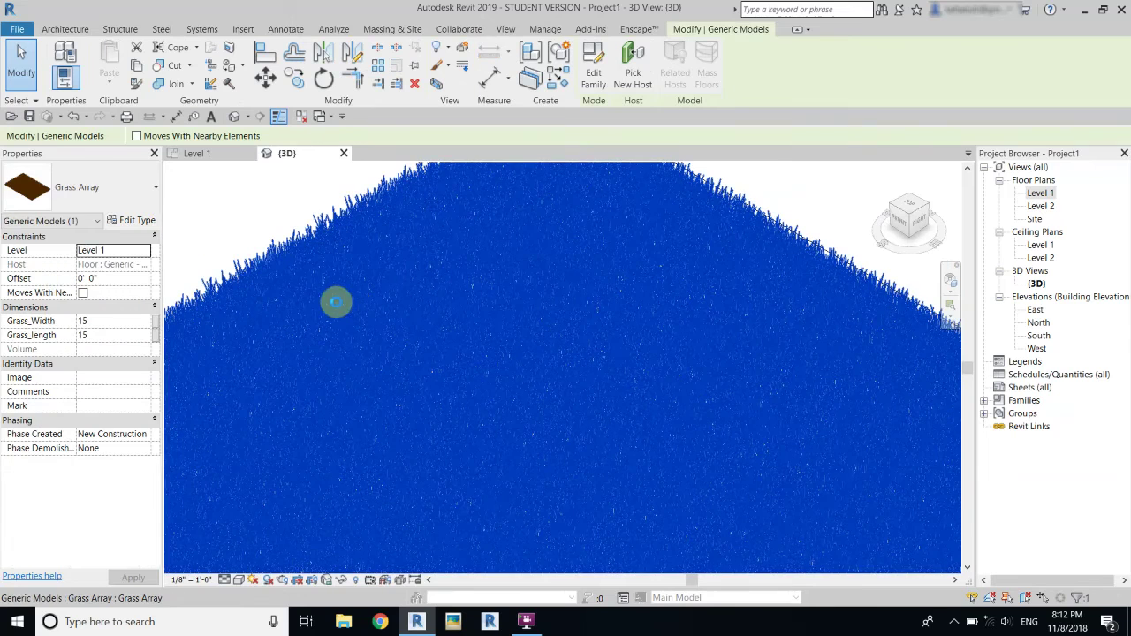
click(135, 220)
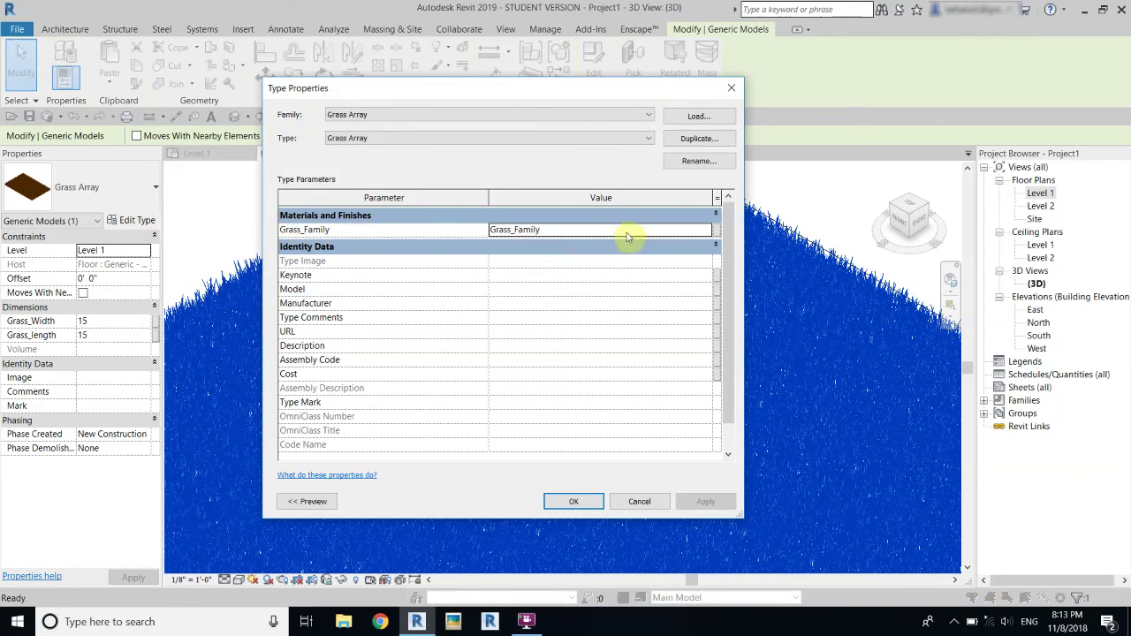
click(706, 229)
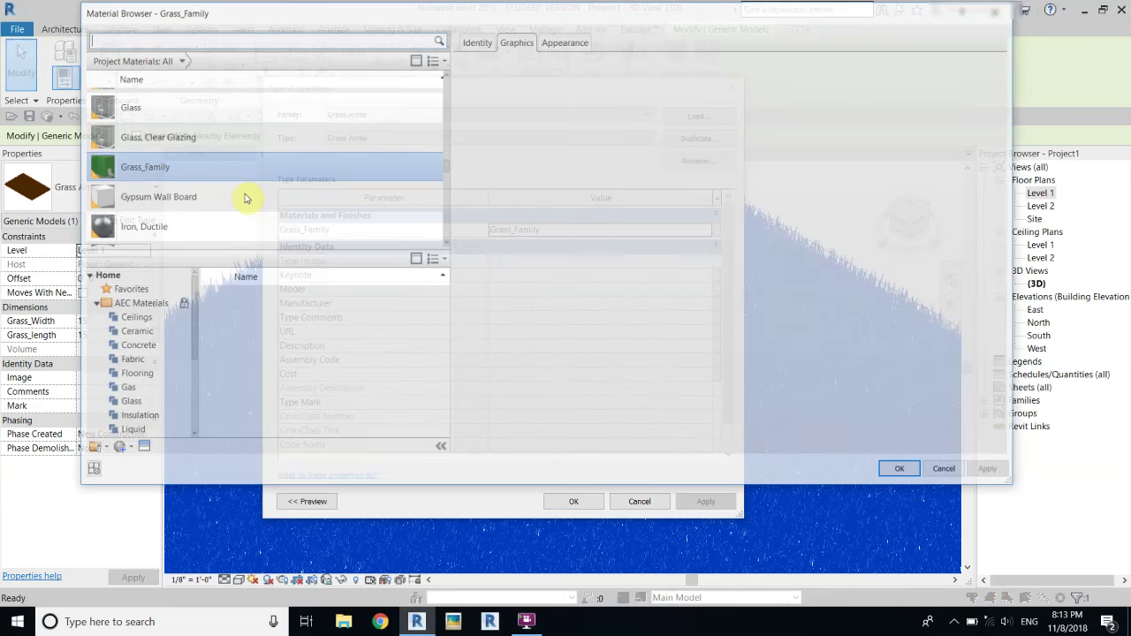
click(566, 41)
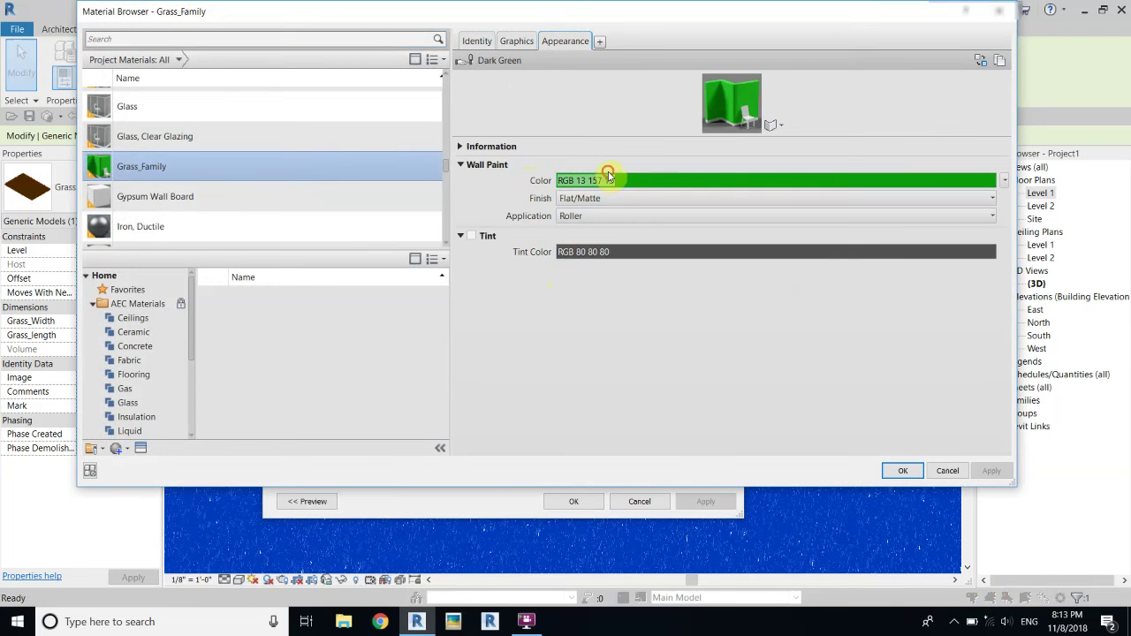
click(607, 181)
mouse_move(638, 161)
mouse_down()
mouse_move(624, 146)
mouse_move(595, 194)
mouse_move(655, 171)
mouse_up()
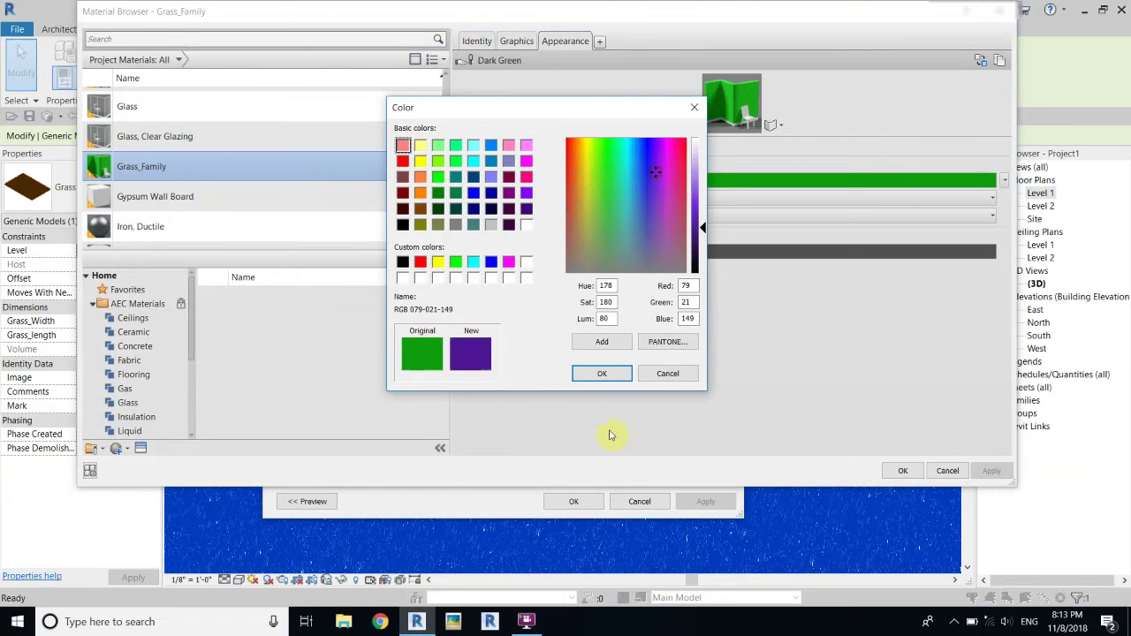
click(602, 373)
click(900, 470)
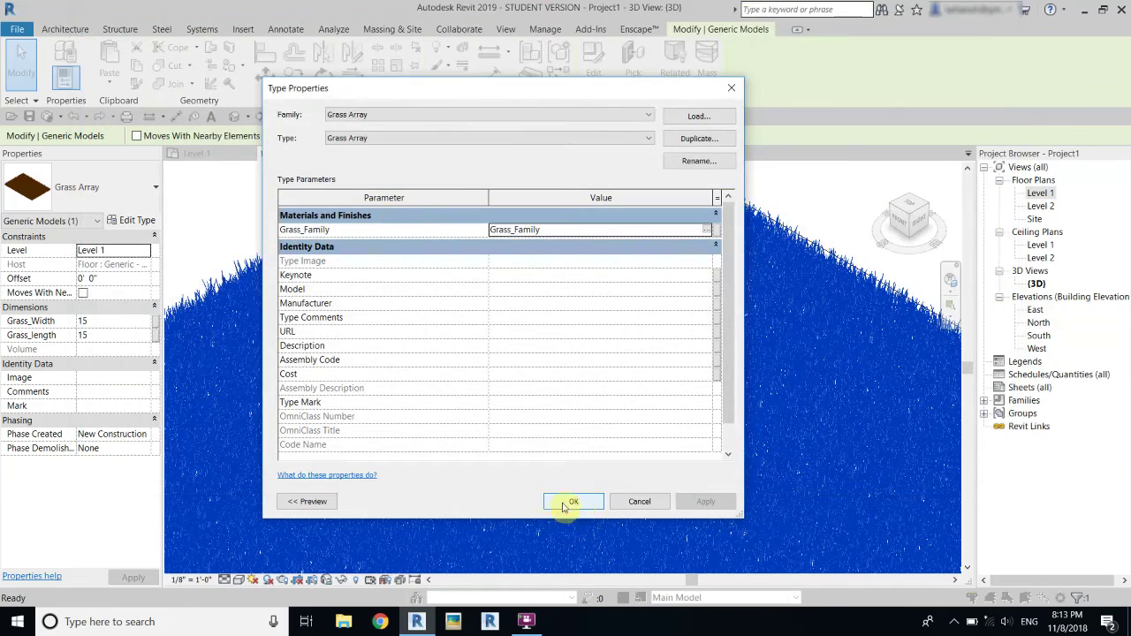
Accept the Type Properties change, deselect, and pan around the purple-tinged grass in 3D
click(576, 501)
click(782, 182)
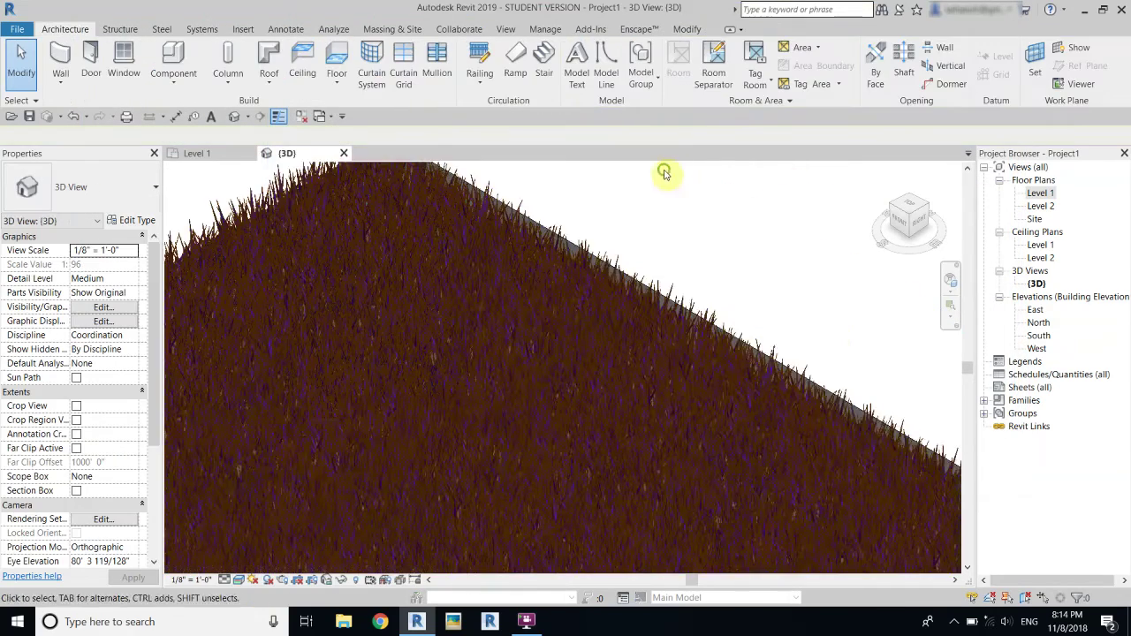
middle_drag(213, 313, 385, 129)
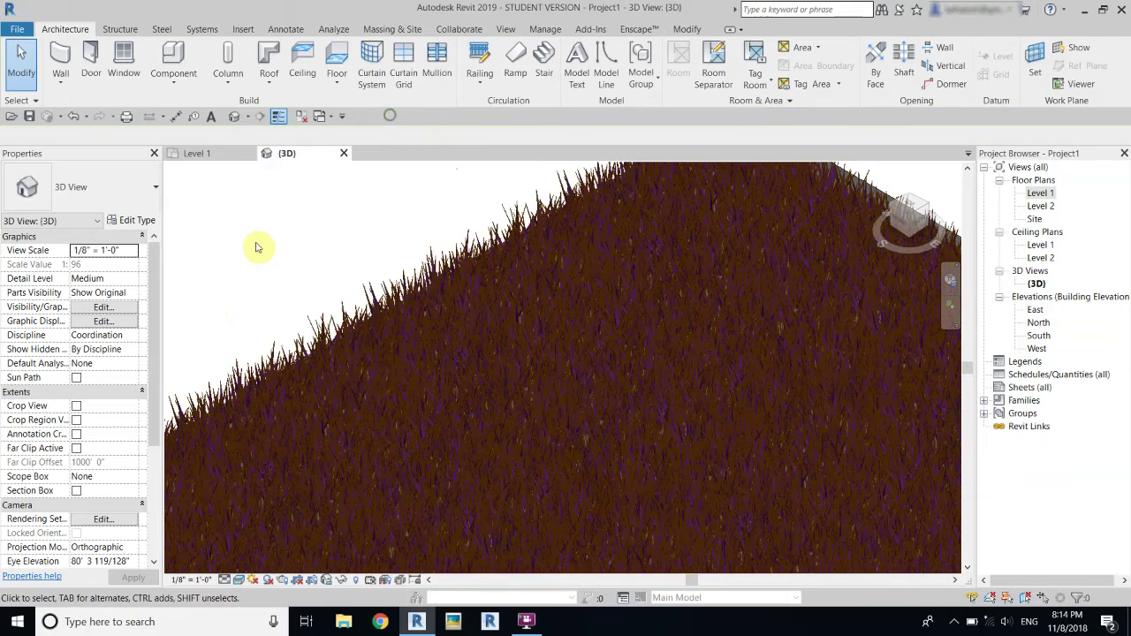
scroll(257, 245, down, 3)
mouse_move(298, 316)
middle_down()
mouse_move(361, 233)
mouse_move(228, 337)
mouse_move(404, 291)
middle_up()
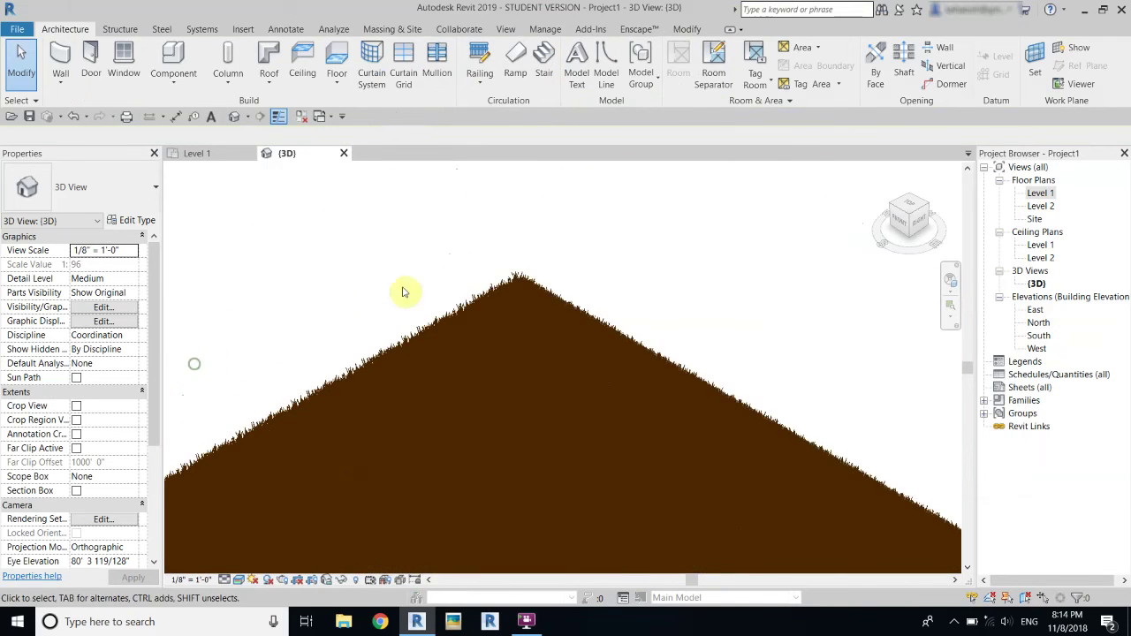
middle_drag(702, 227, 681, 278)
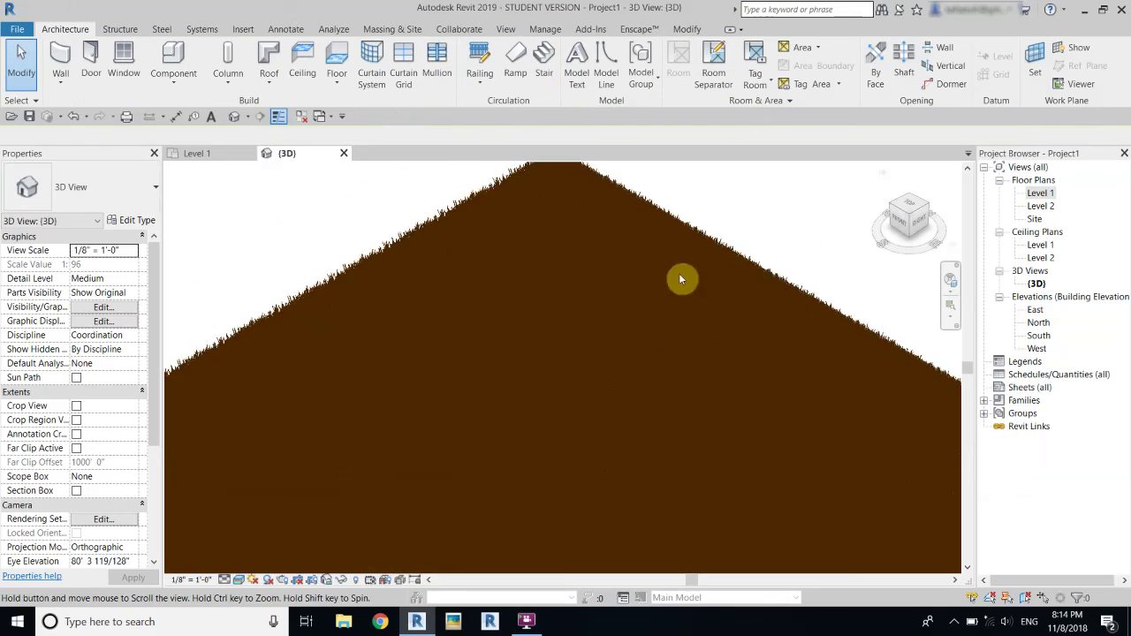